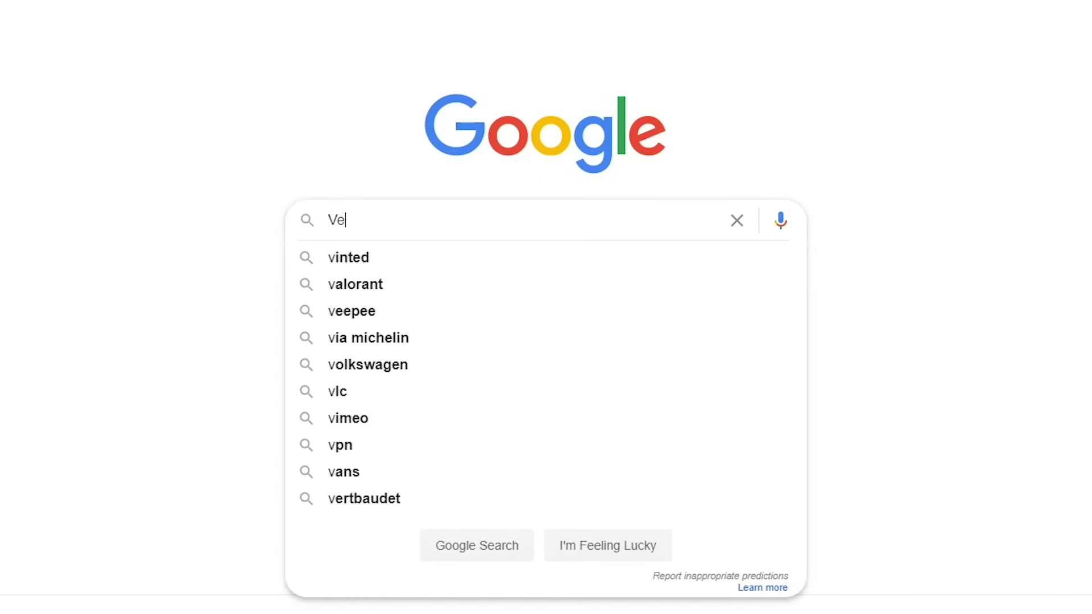
Search Google for 'Veed' and go to the VEED workspace home page
type("ed")
key("Return")
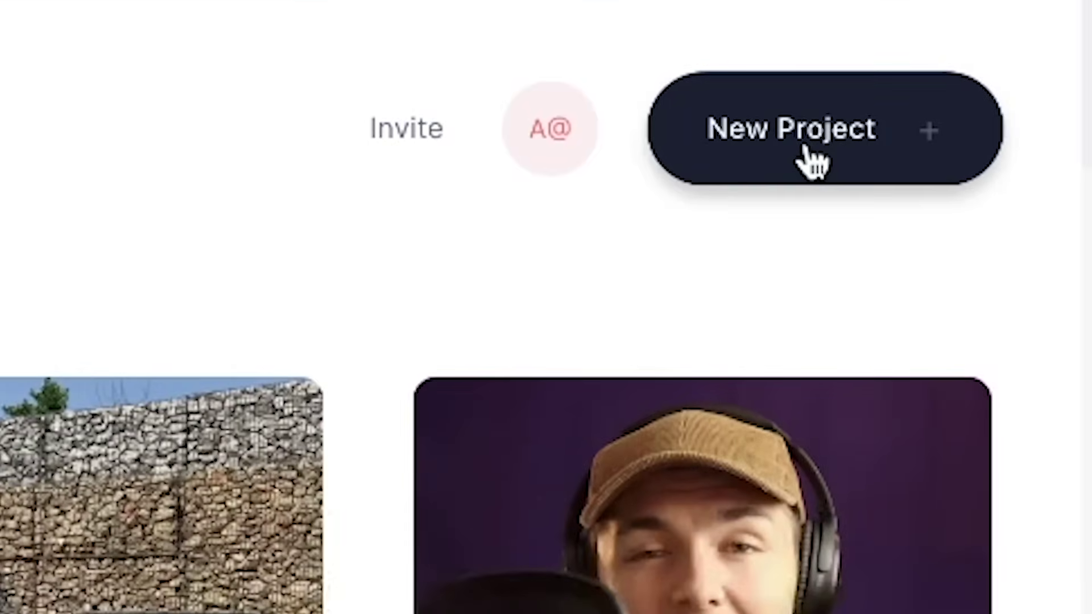
Upload Podcast Video.mp4 into a new project, then play and pause it to preview
left_click(813, 162)
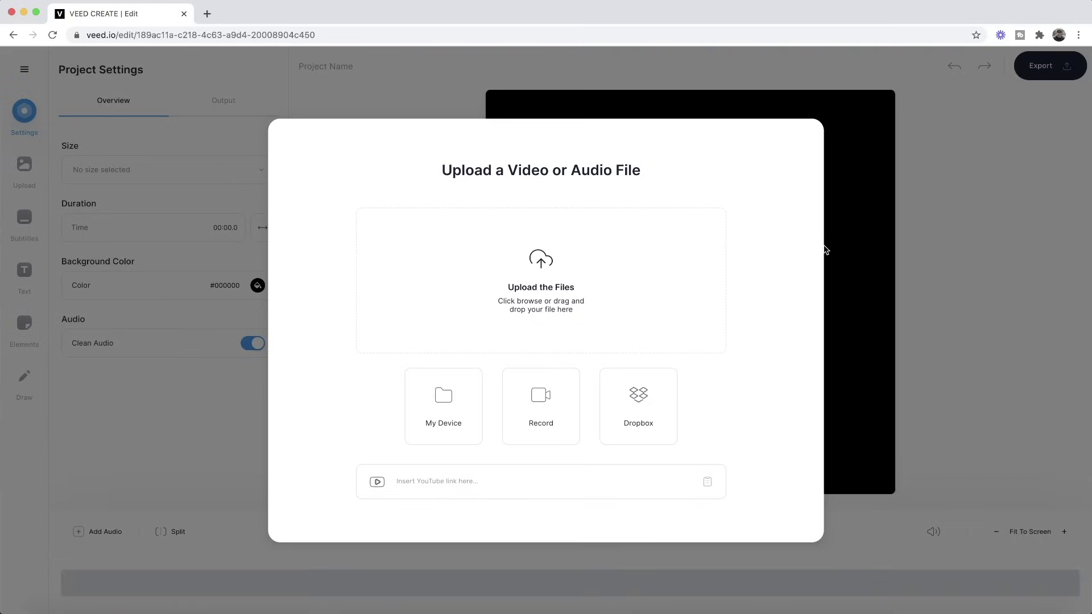
left_click(547, 279)
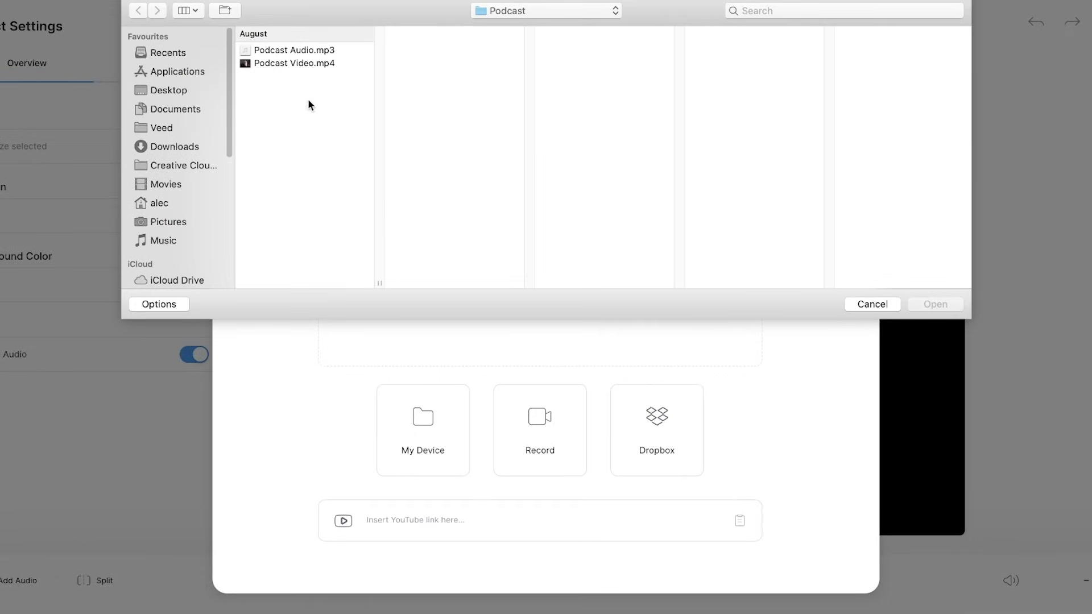
left_click(290, 64)
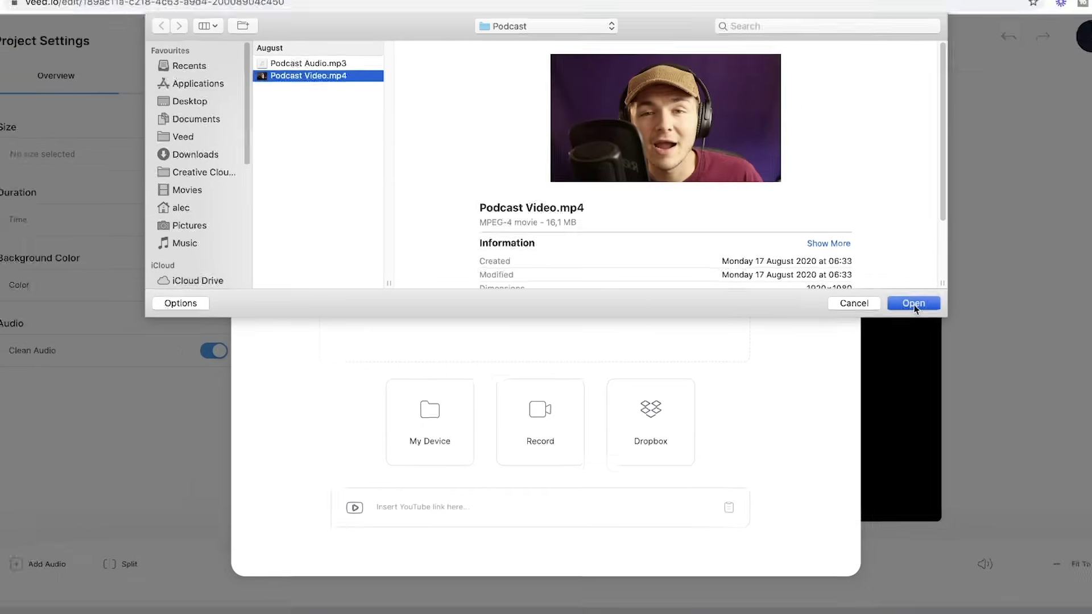
left_click(936, 306)
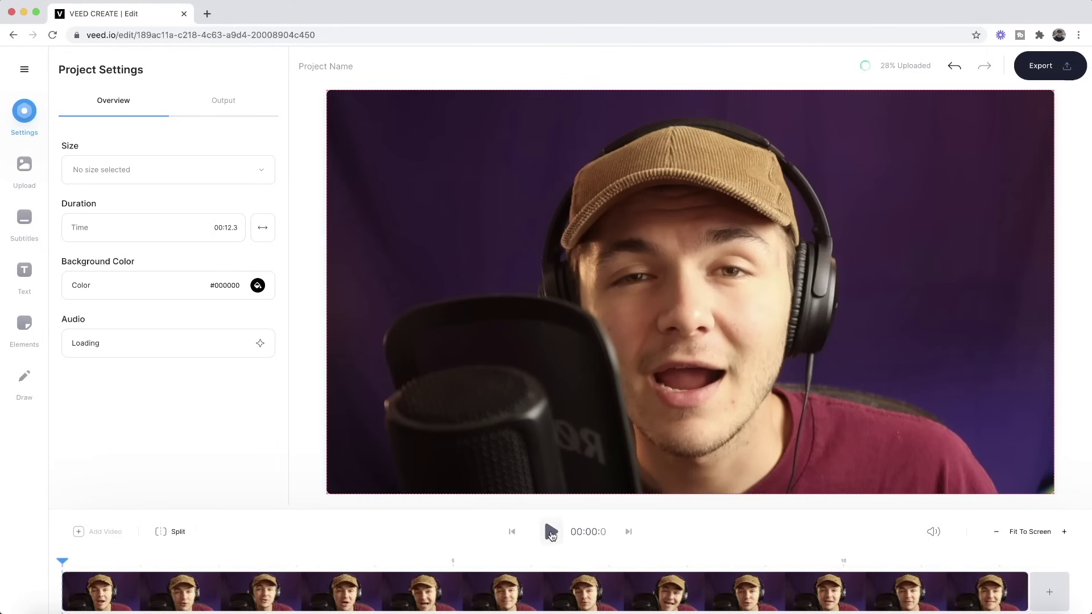
left_click(551, 532)
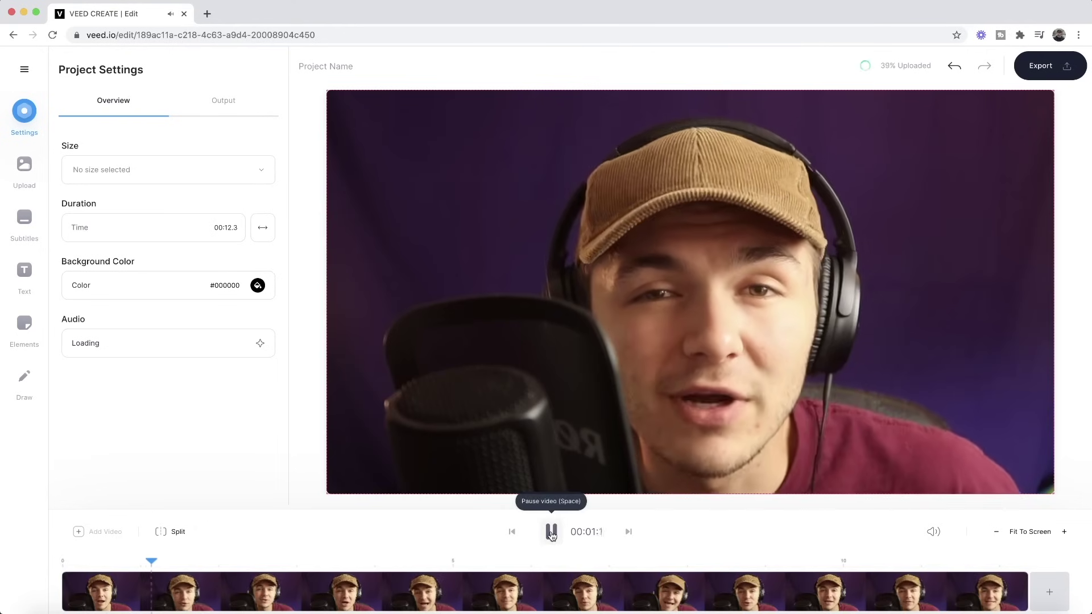
left_click(551, 532)
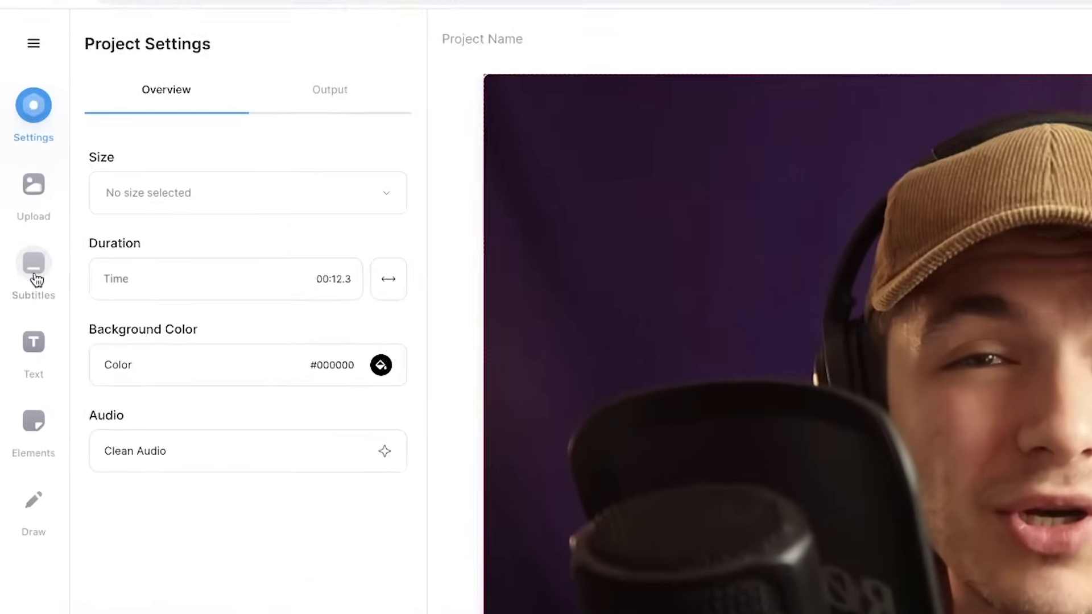
Generate Auto Subtitles for the video with English (United States) as the language
left_click(28, 241)
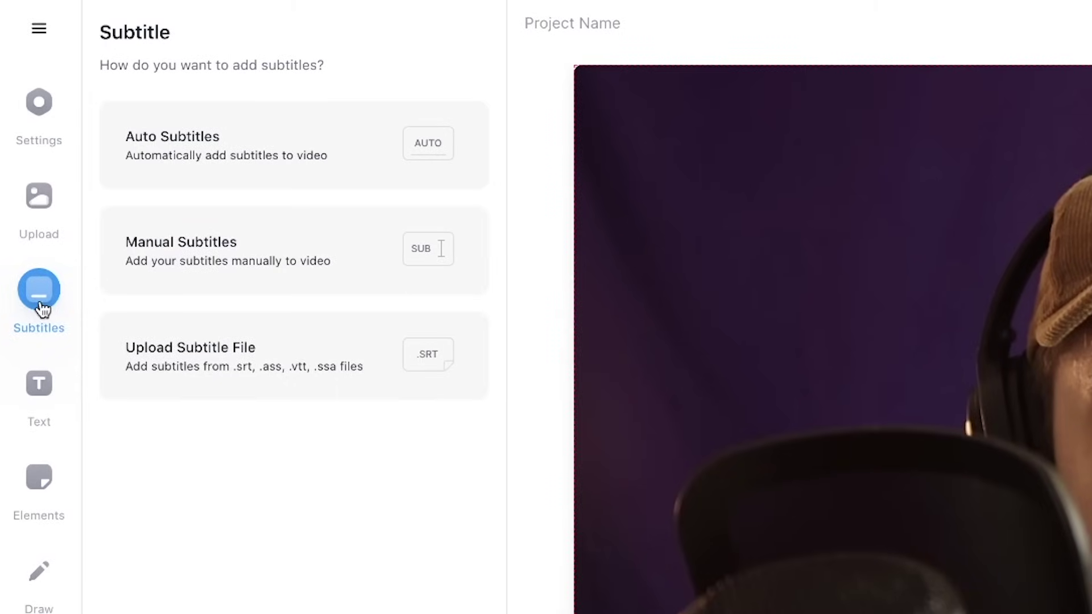
left_click(253, 145)
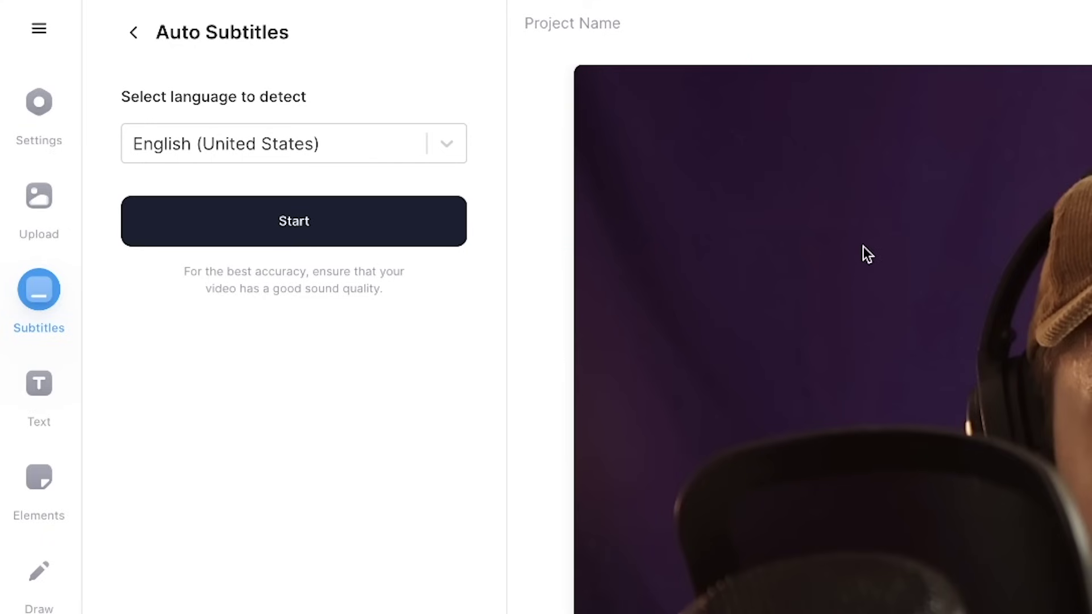
left_click(458, 156)
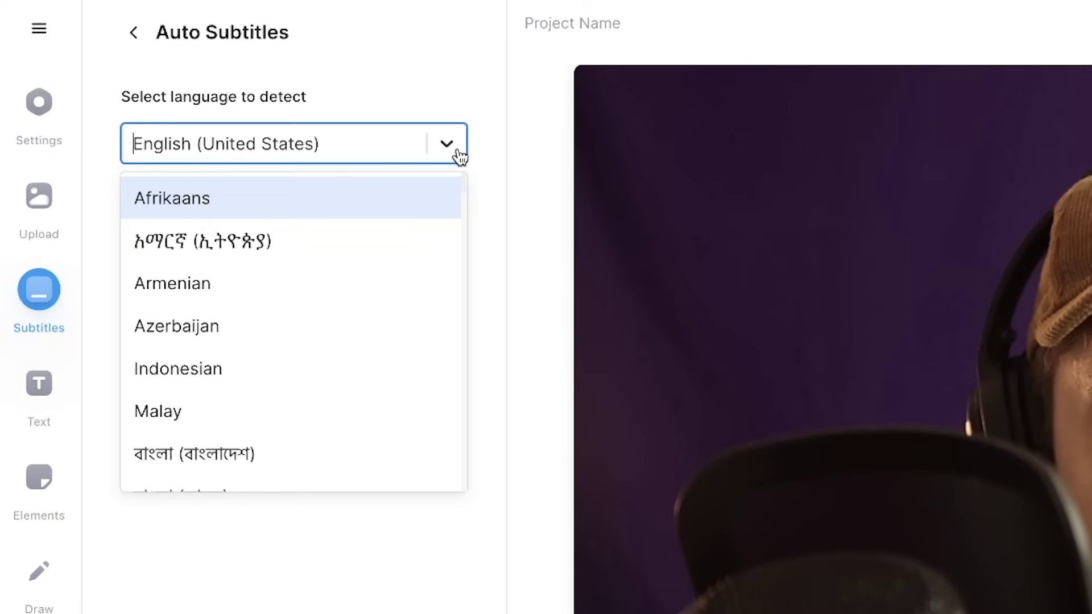
scroll(375, 367, "down", 5)
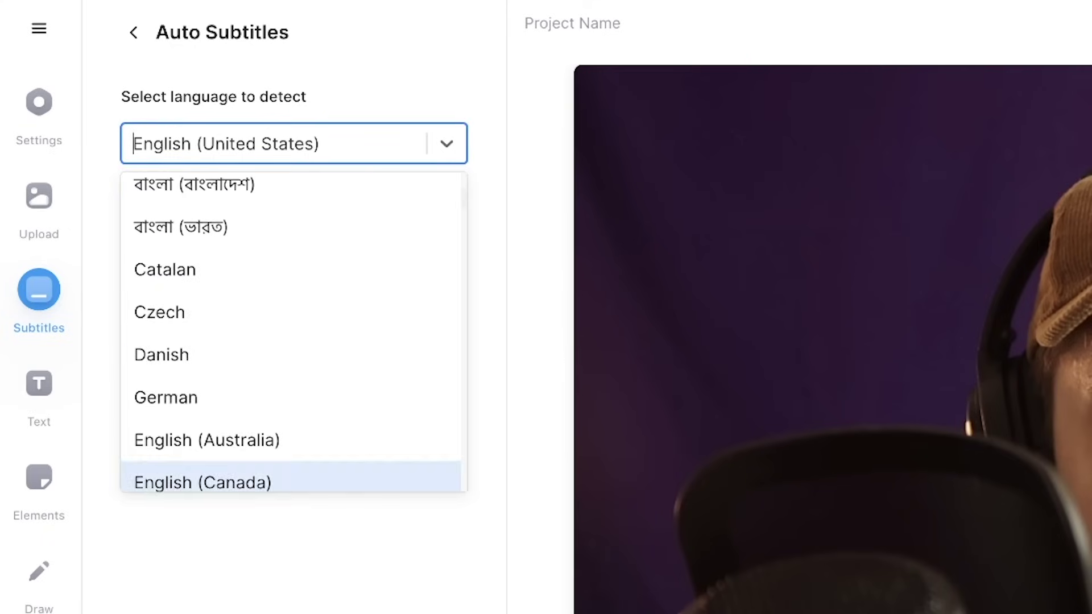
key("Escape")
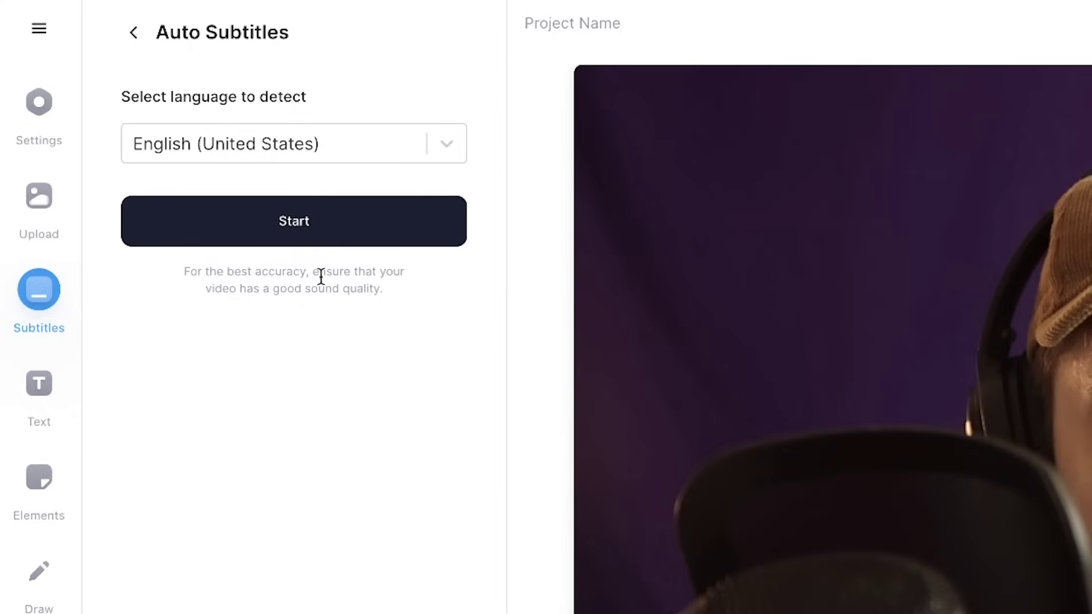
left_click(296, 222)
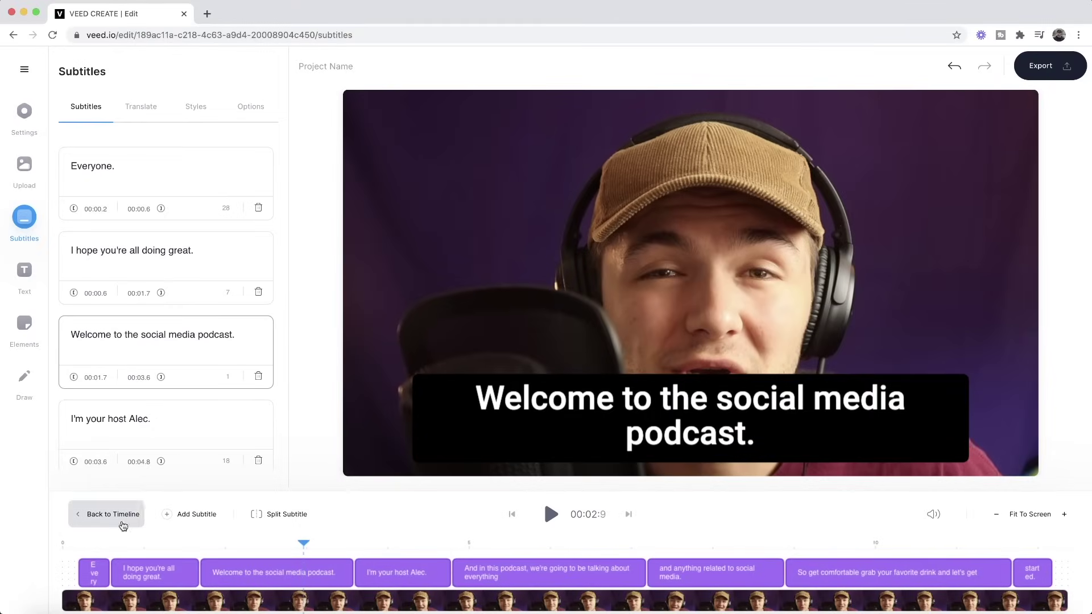
left_click(64, 544)
left_click(550, 517)
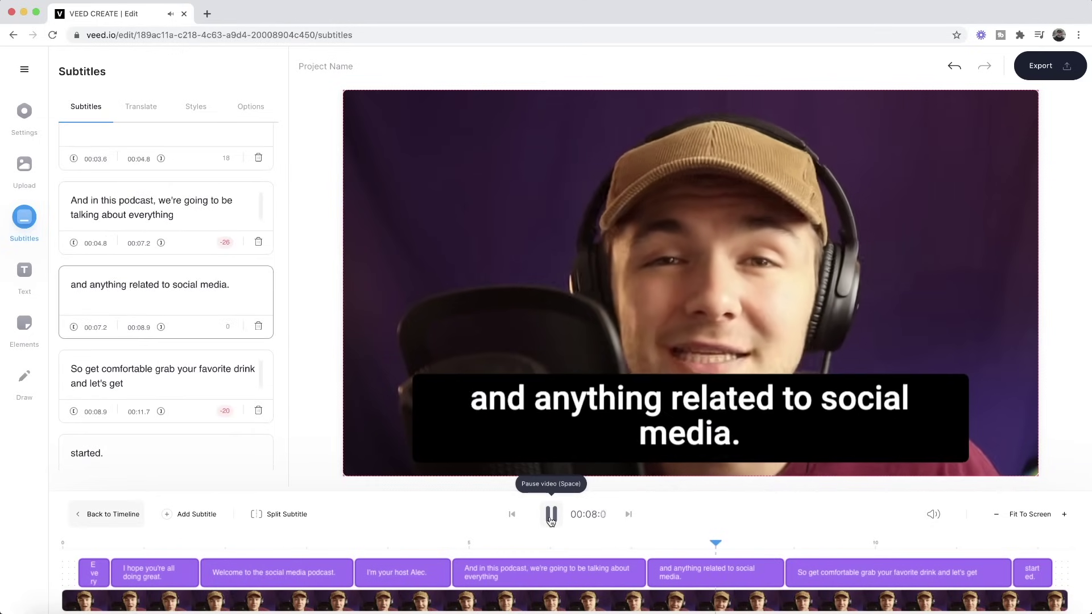
left_click(550, 515)
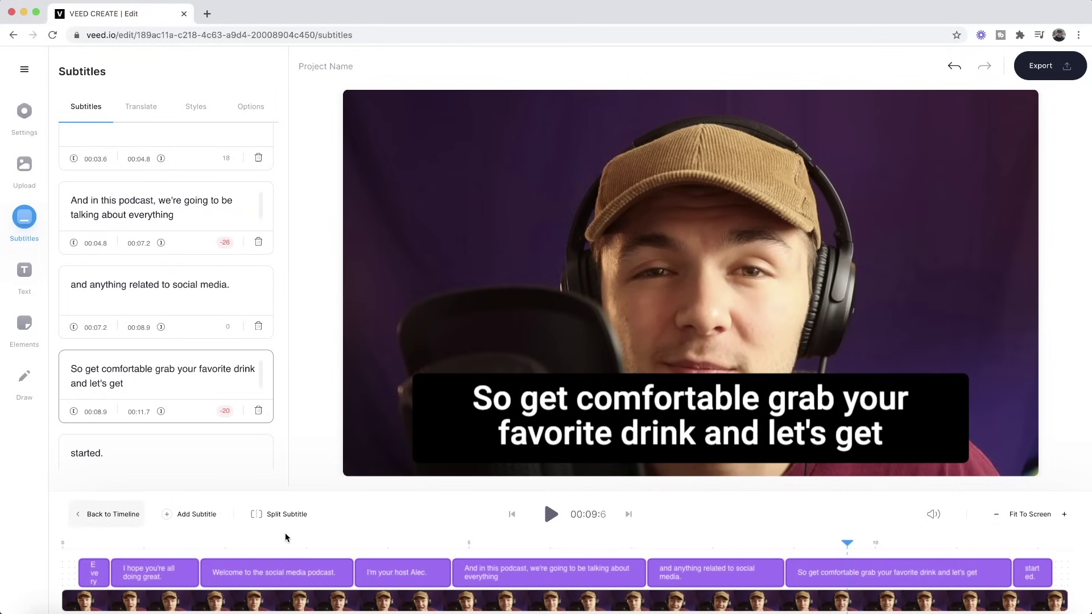
scroll(167, 246, "up", 5)
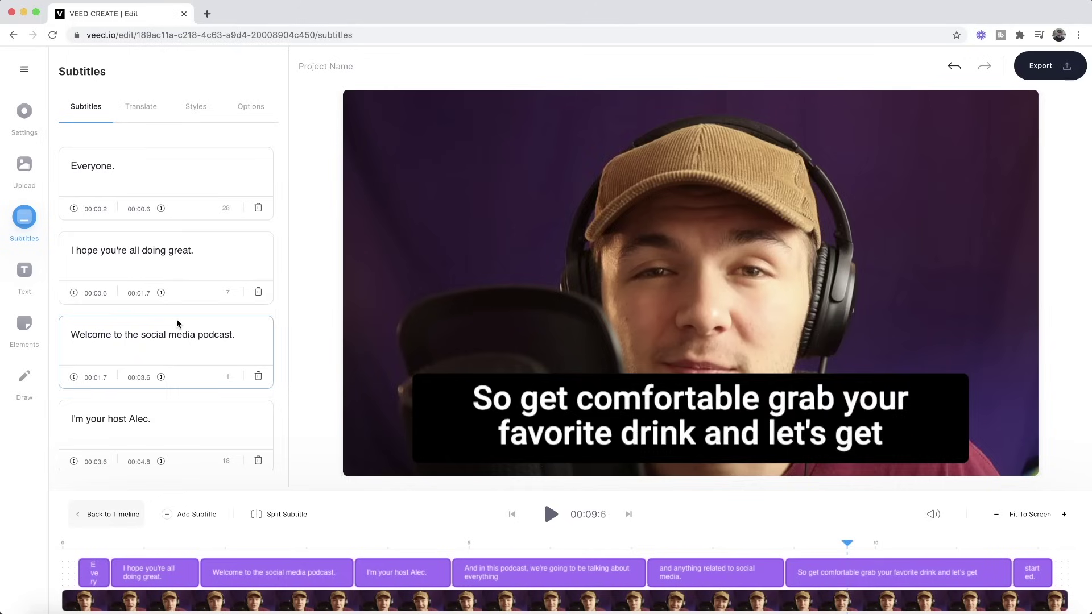
key("Home")
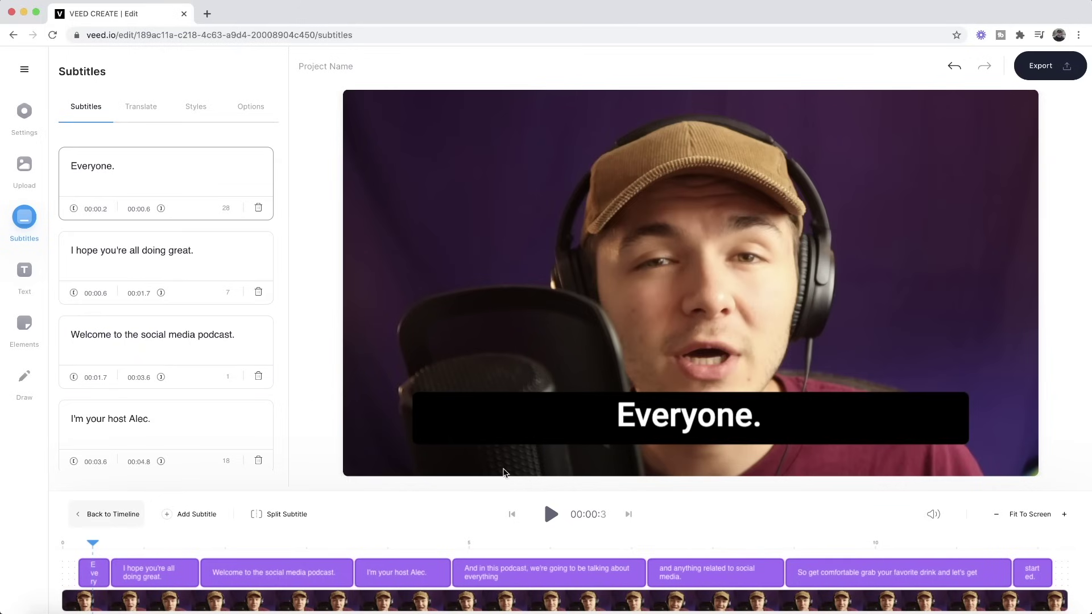
Change the first subtitle from 'Everyone.' to 'Hey everyone.'
left_click(99, 576)
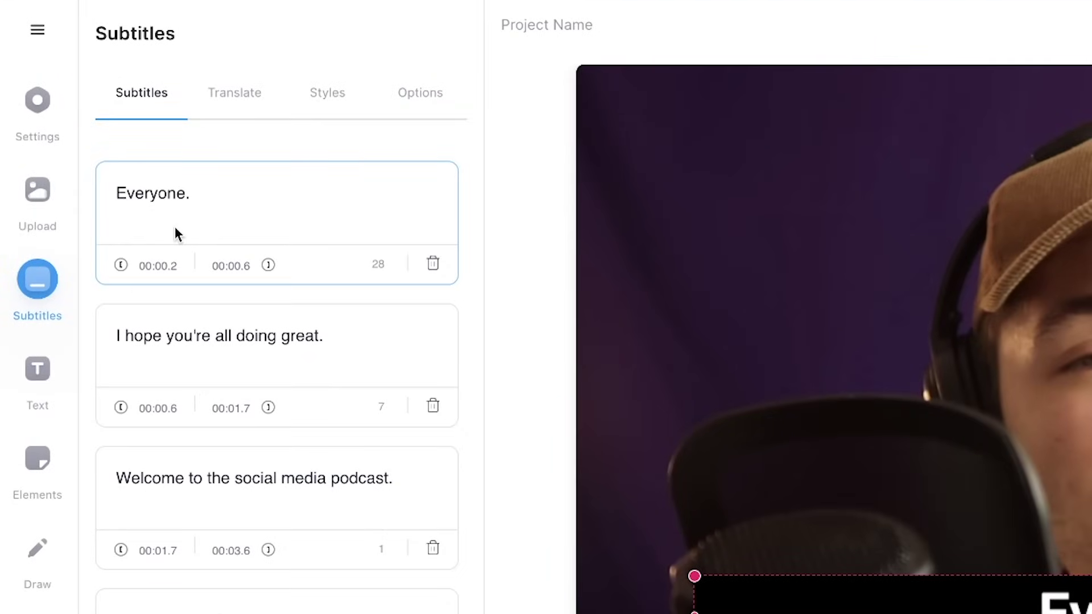
left_click(124, 193)
key("BackSpace")
type("Hey")
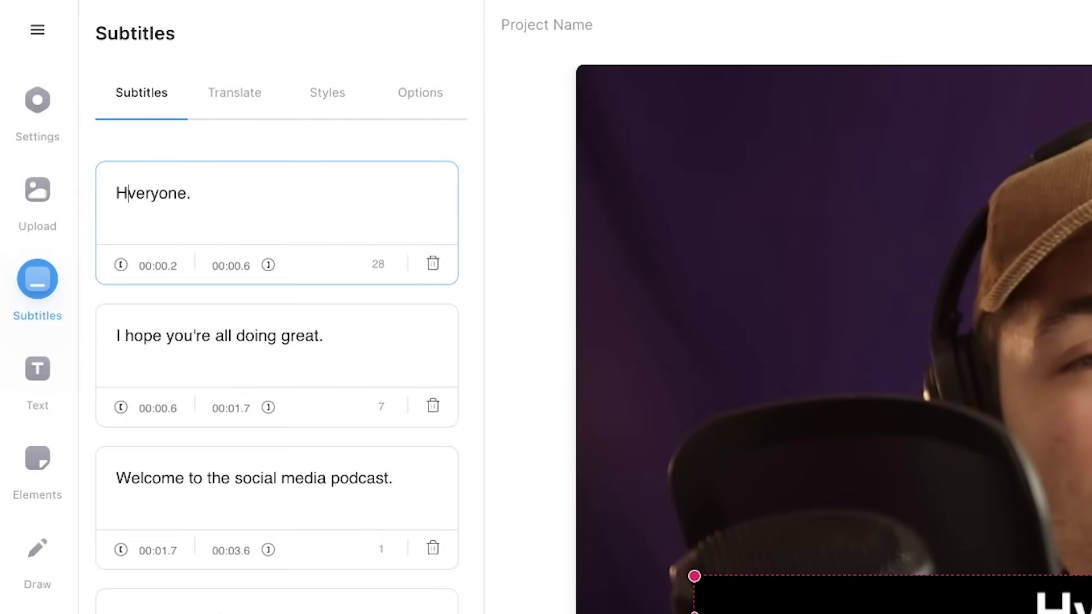
type(" e")
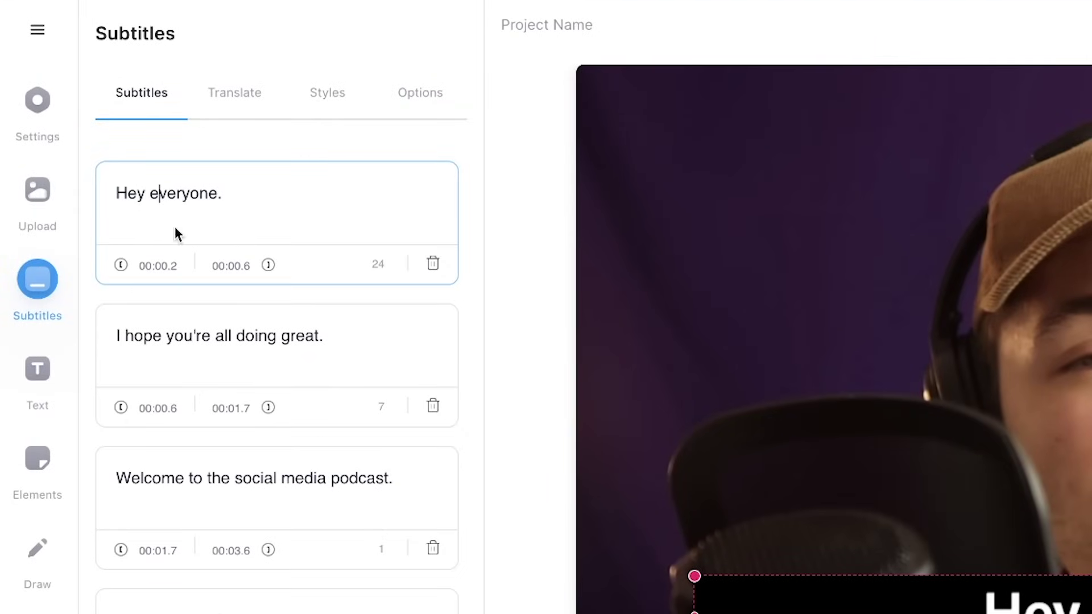
Delete the lone 'started.' subtitle, append 'started.' to the 'So get comfortable…' line, and check the ending
scroll(197, 221, "down", 10)
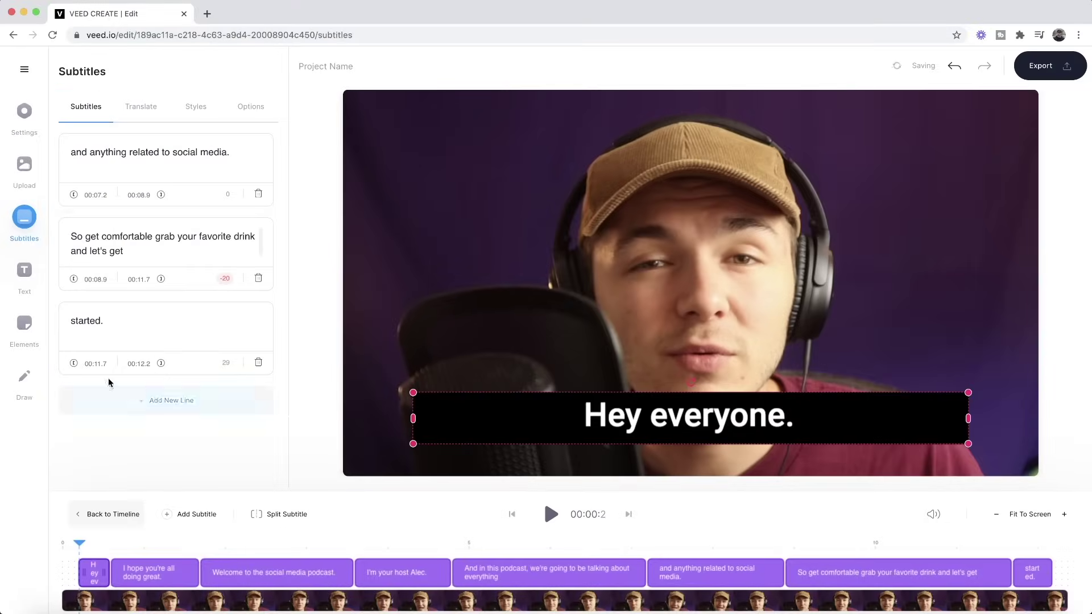
left_click(125, 339)
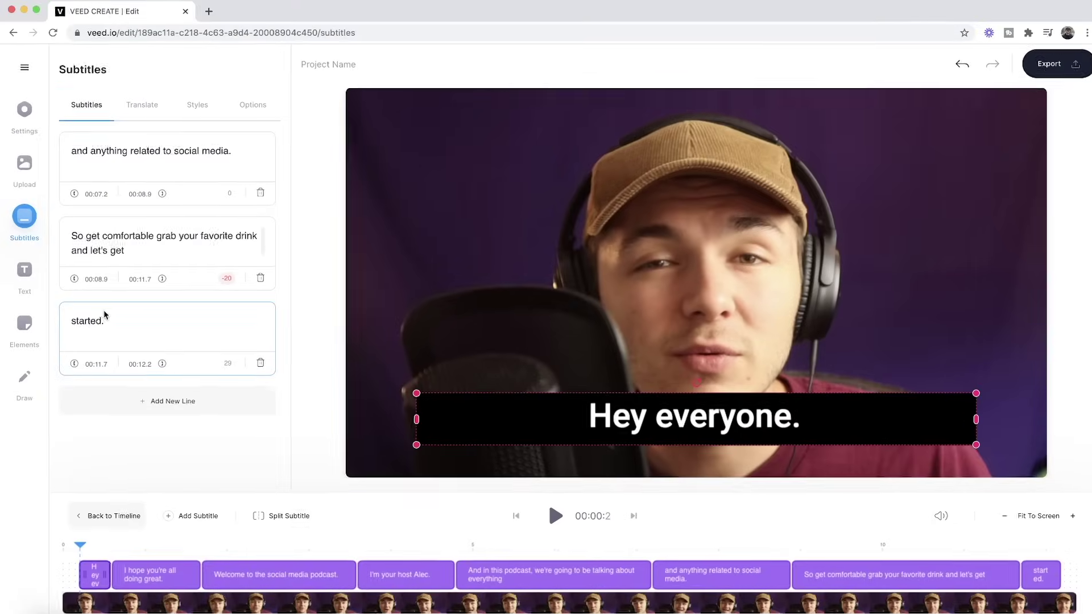
left_click(114, 319)
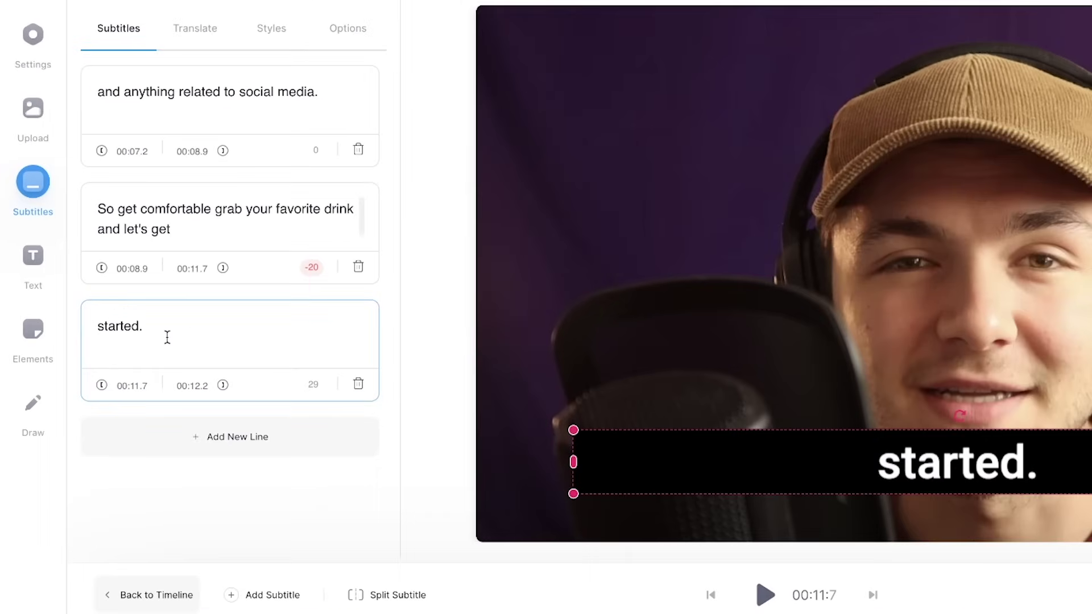
left_click_drag(202, 324, 111, 319)
key("BackSpace")
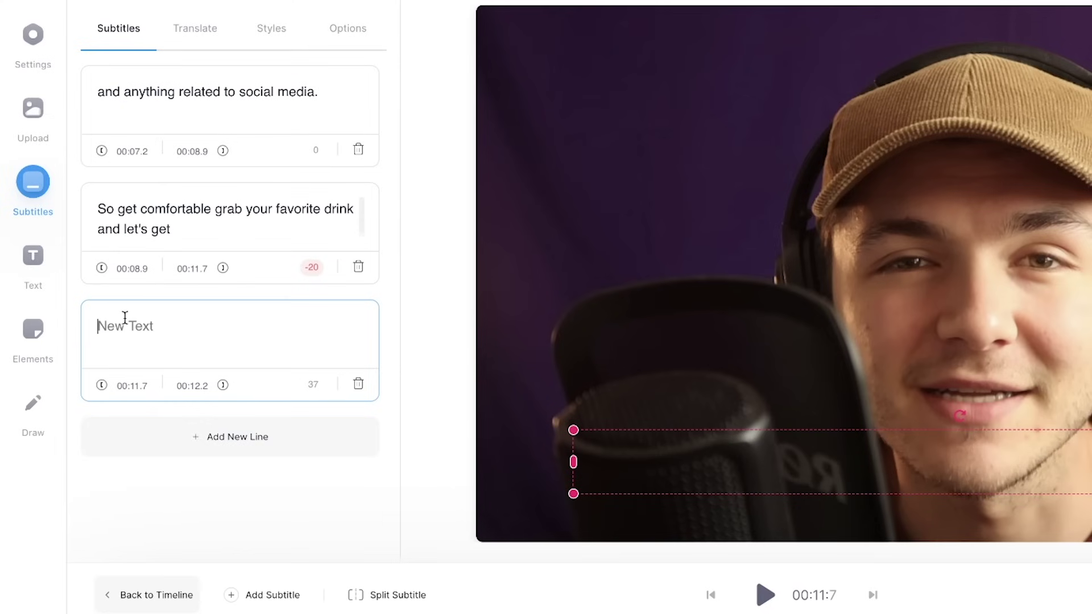
left_click(357, 386)
left_click(227, 342)
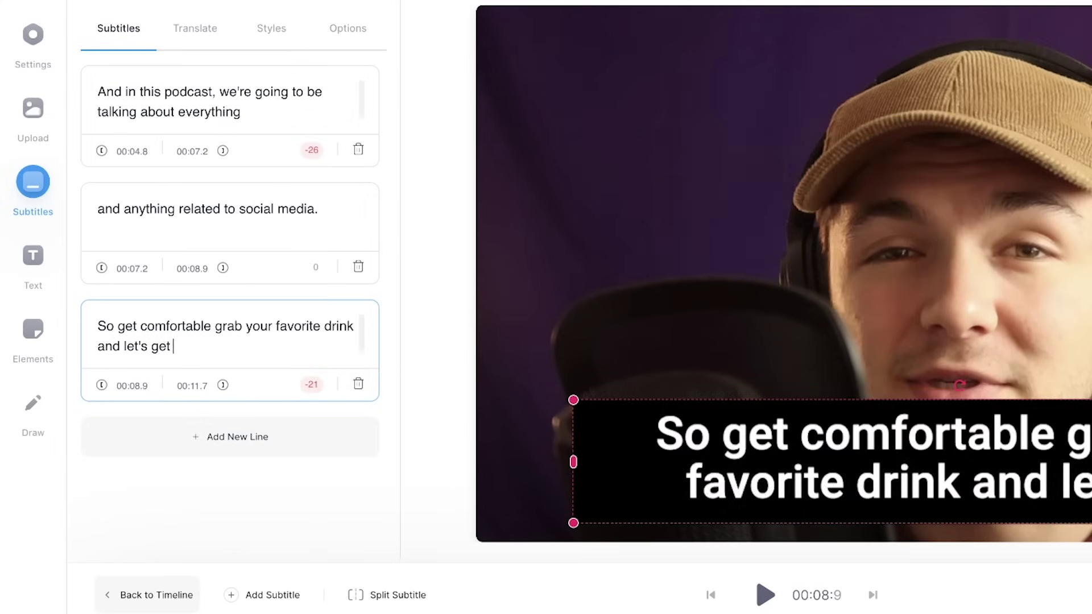
type("started.")
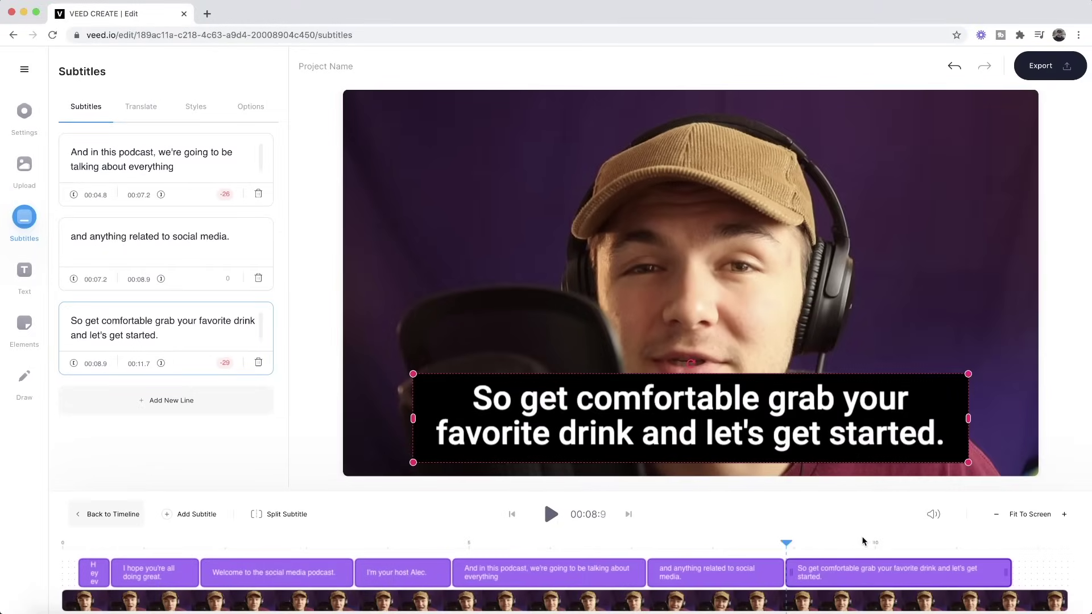
left_click(863, 540)
left_click(550, 514)
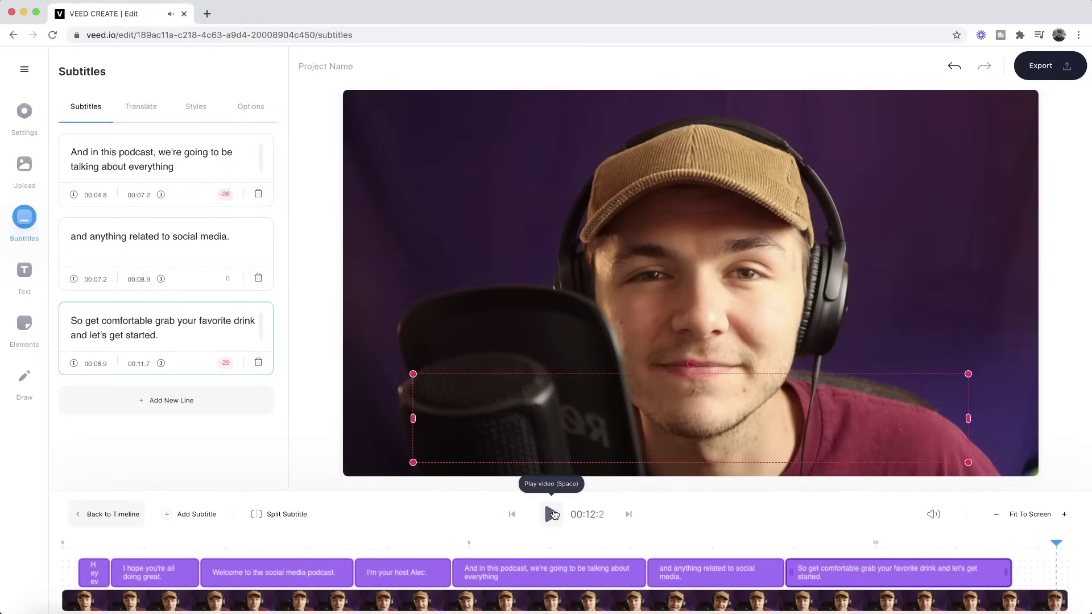
Stretch the last subtitle to end at 00:12.2 and start 'Hey everyone.' at 00:00.0
left_click_drag(1005, 569, 1052, 570)
left_click(982, 538)
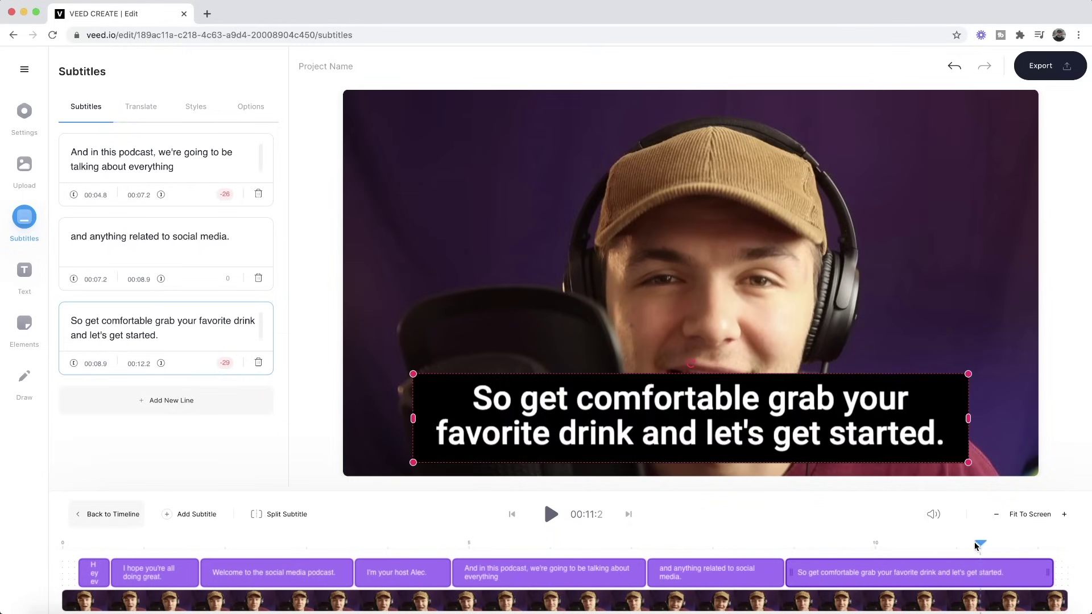
left_click(262, 543)
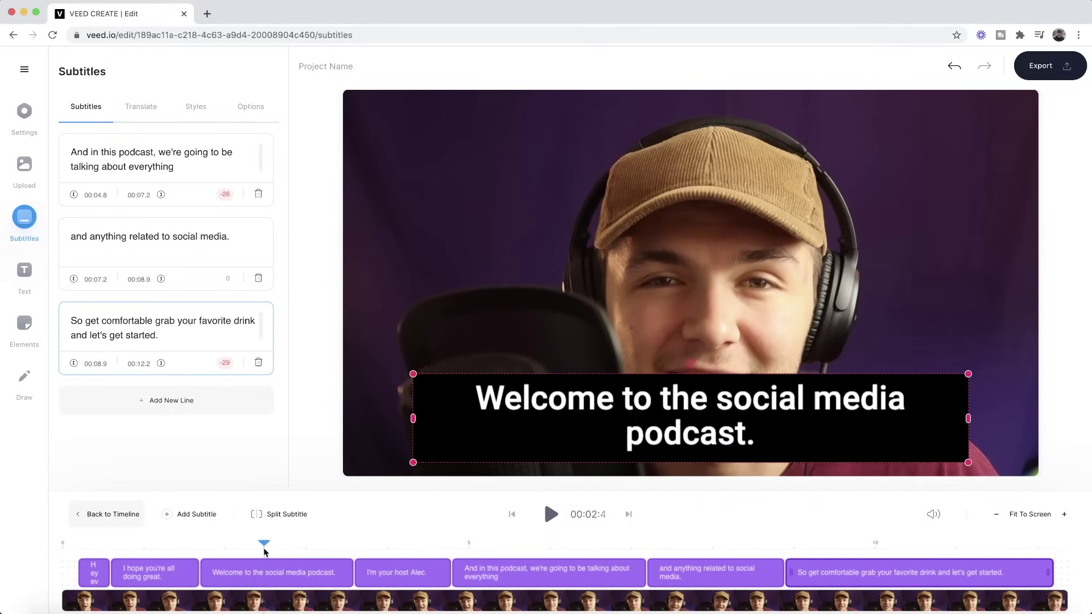
left_click(85, 544)
left_click(63, 545)
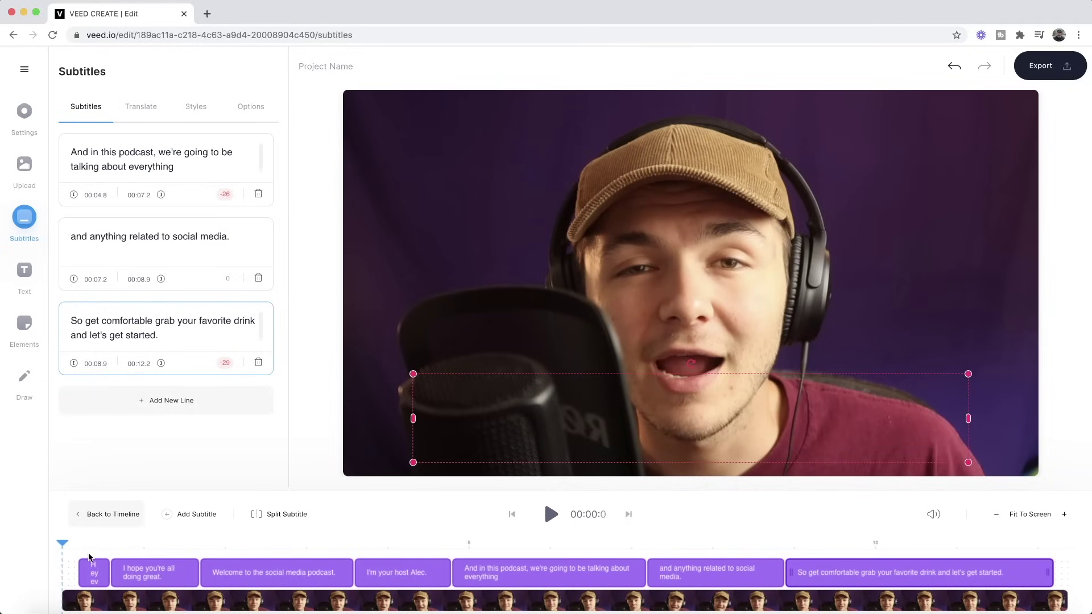
scroll(125, 280, "up", 7)
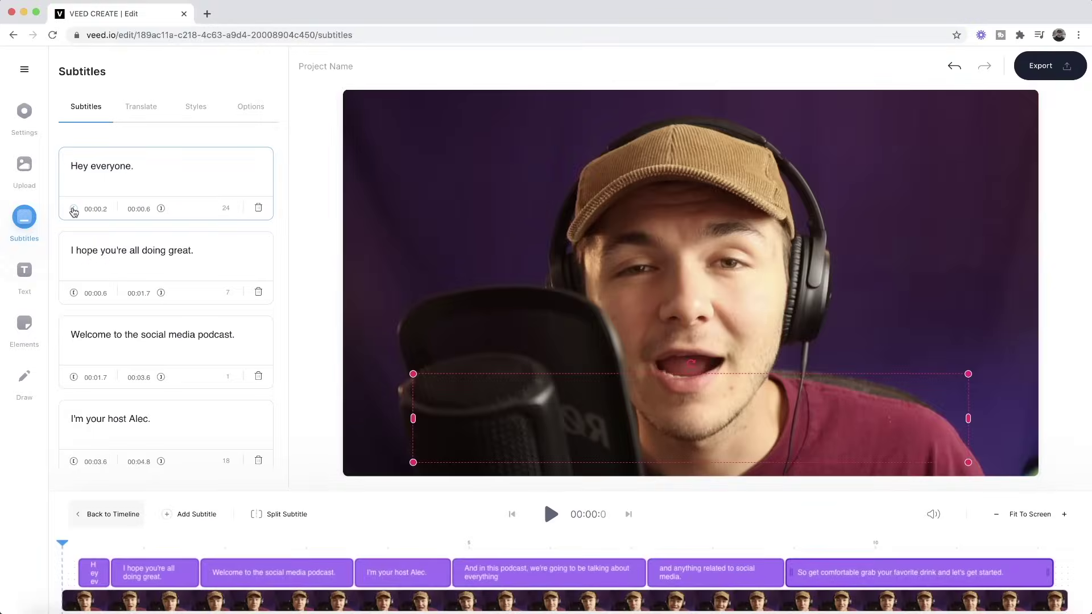
left_click(156, 334)
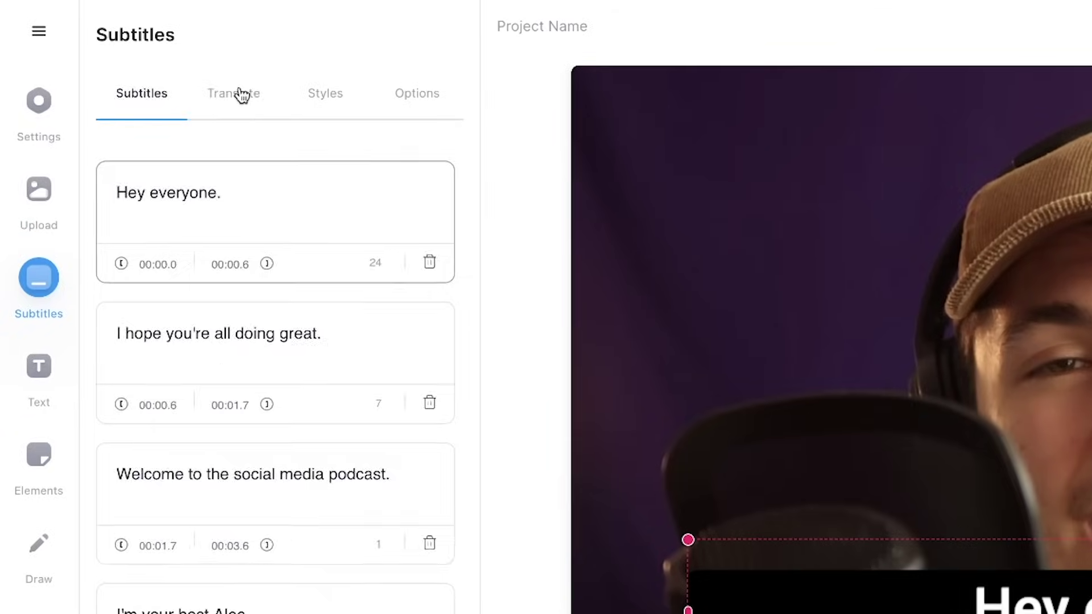
Create a French subtitle track using the 'Translate from original' option
left_click(242, 94)
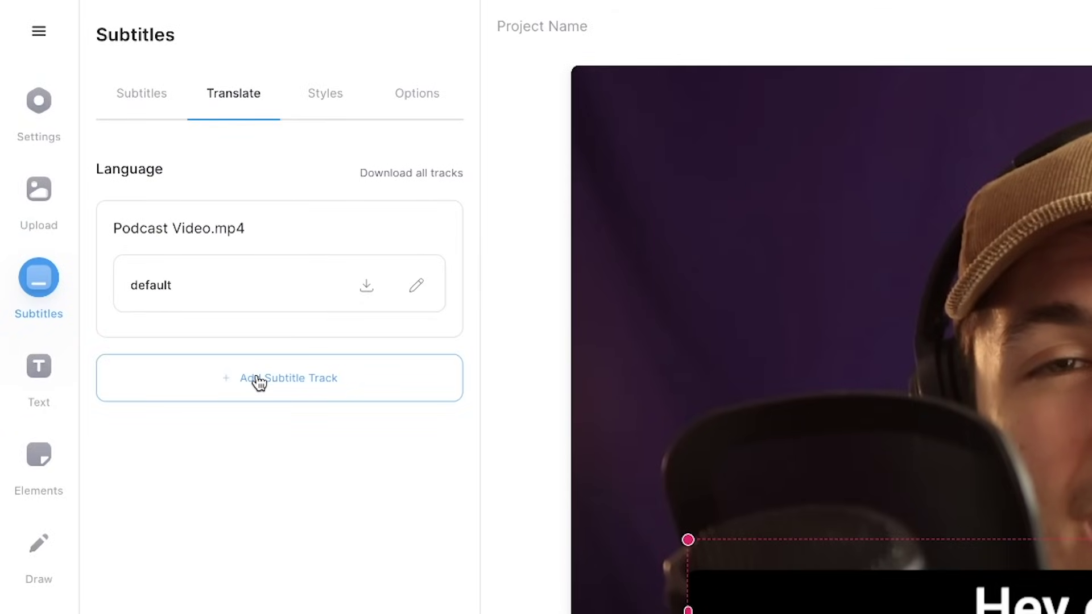
left_click(295, 385)
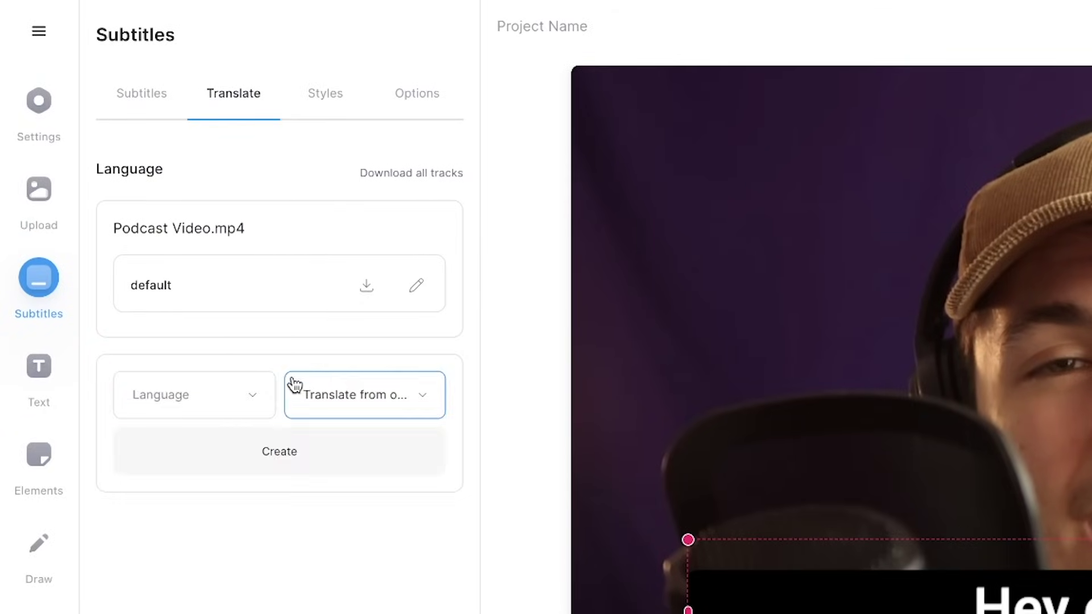
left_click(256, 402)
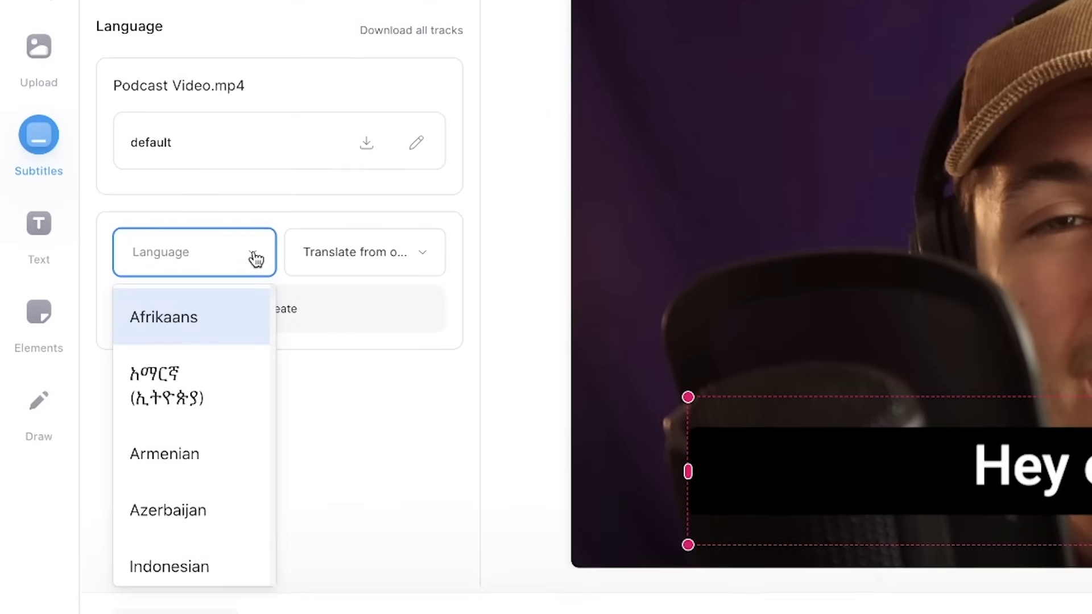
type("fre")
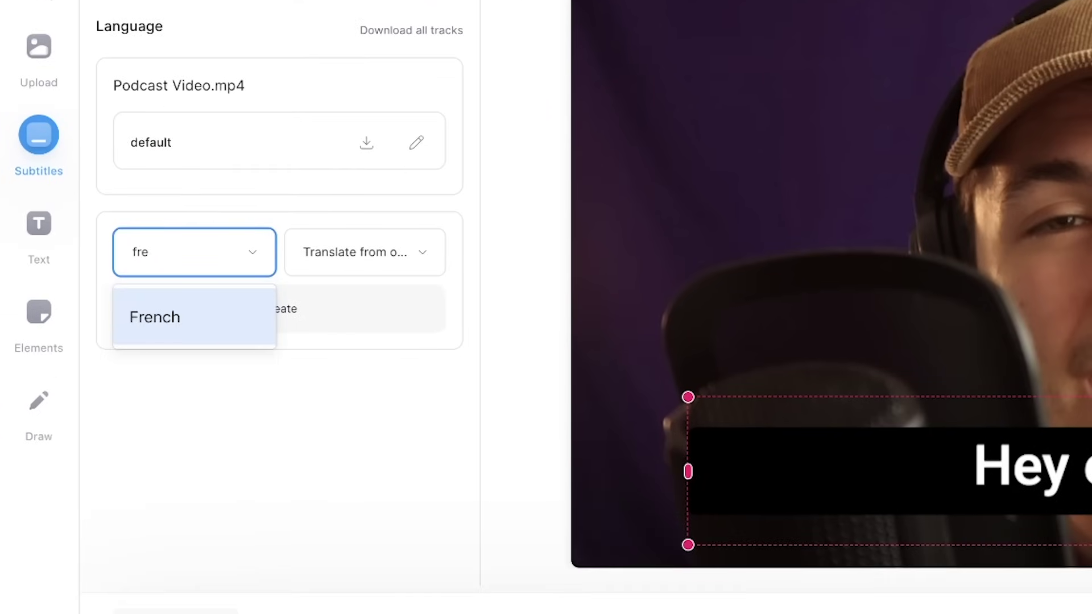
left_click(166, 316)
left_click(423, 259)
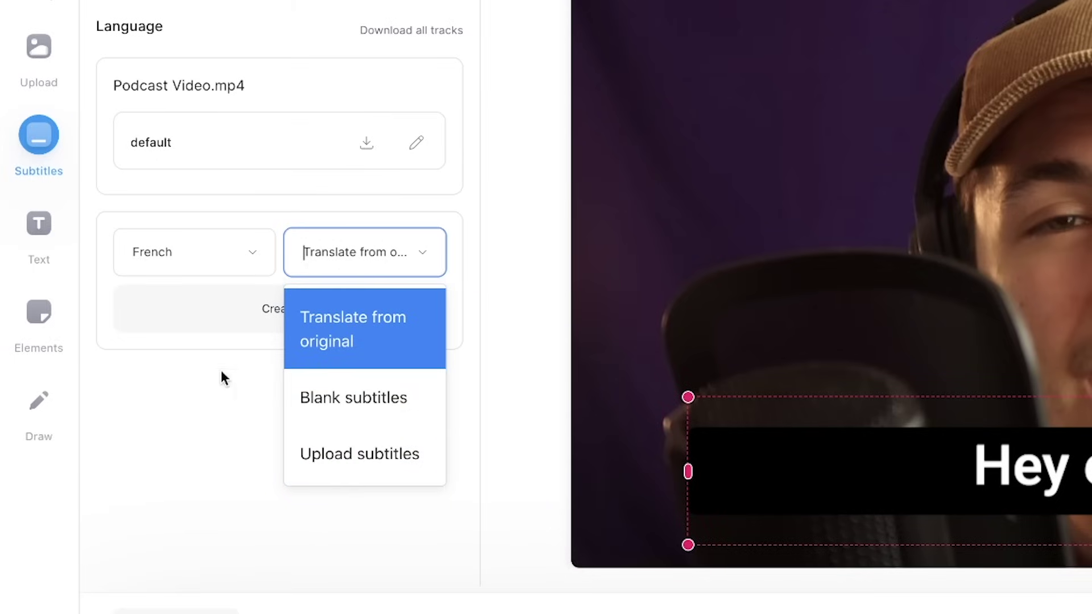
left_click(196, 388)
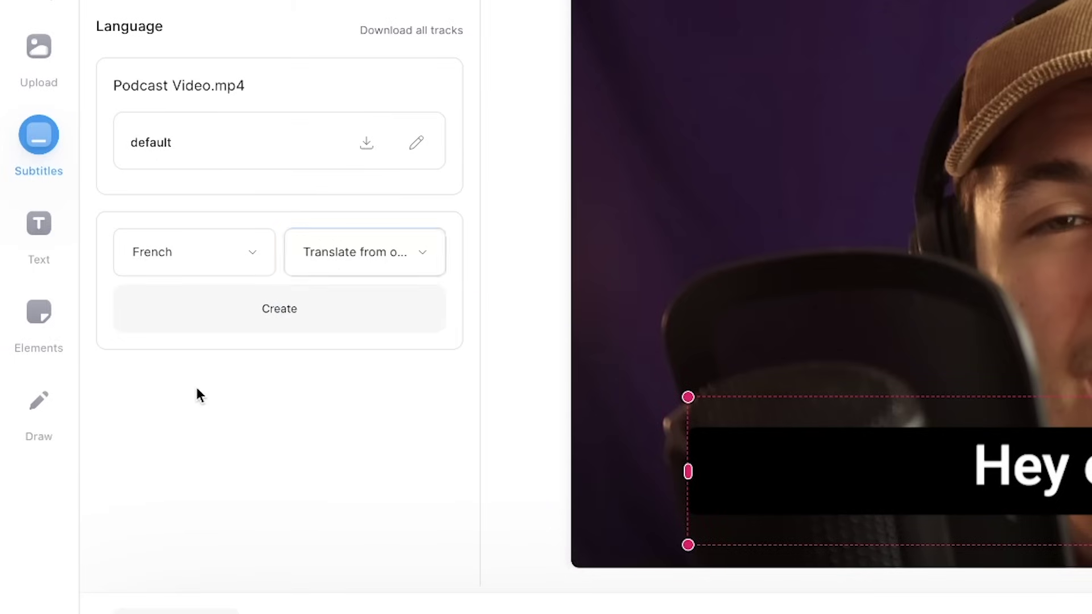
left_click(280, 309)
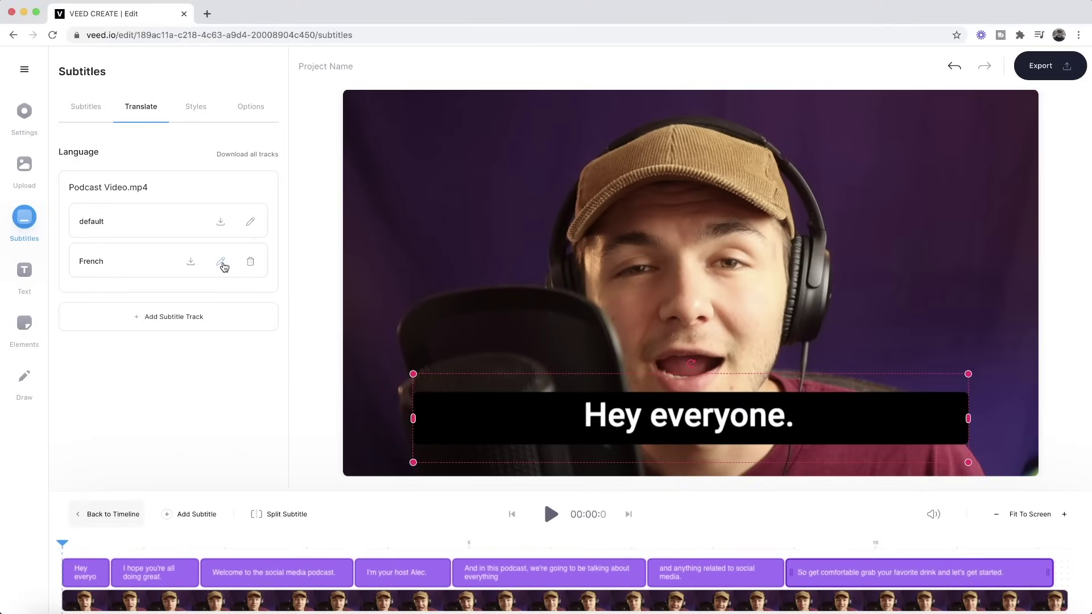
Review the French subtitles by playing and scrubbing the video, then show the download options
left_click(223, 262)
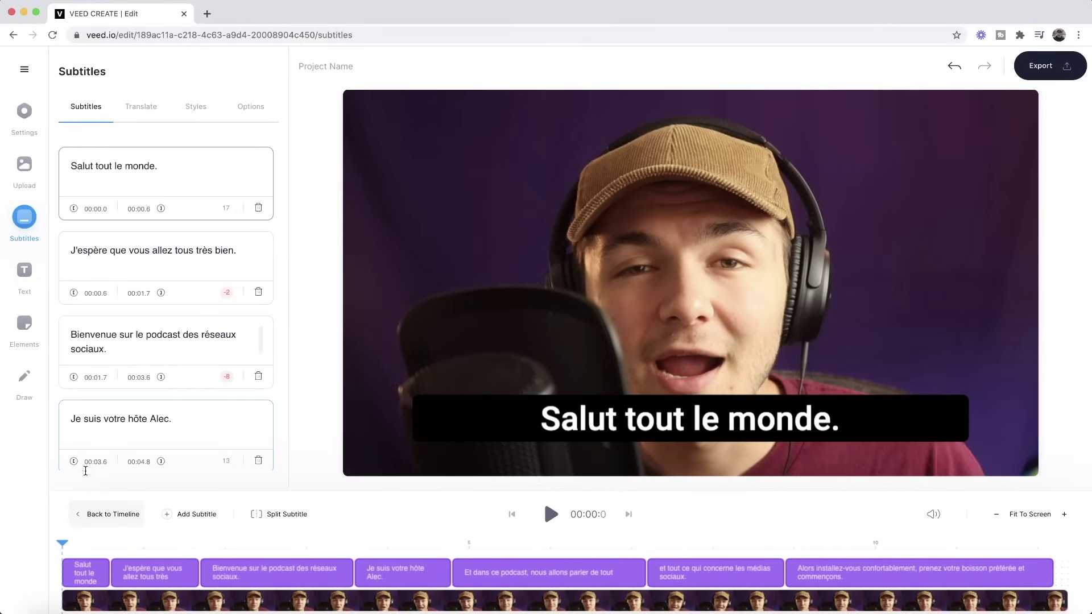
left_click(551, 514)
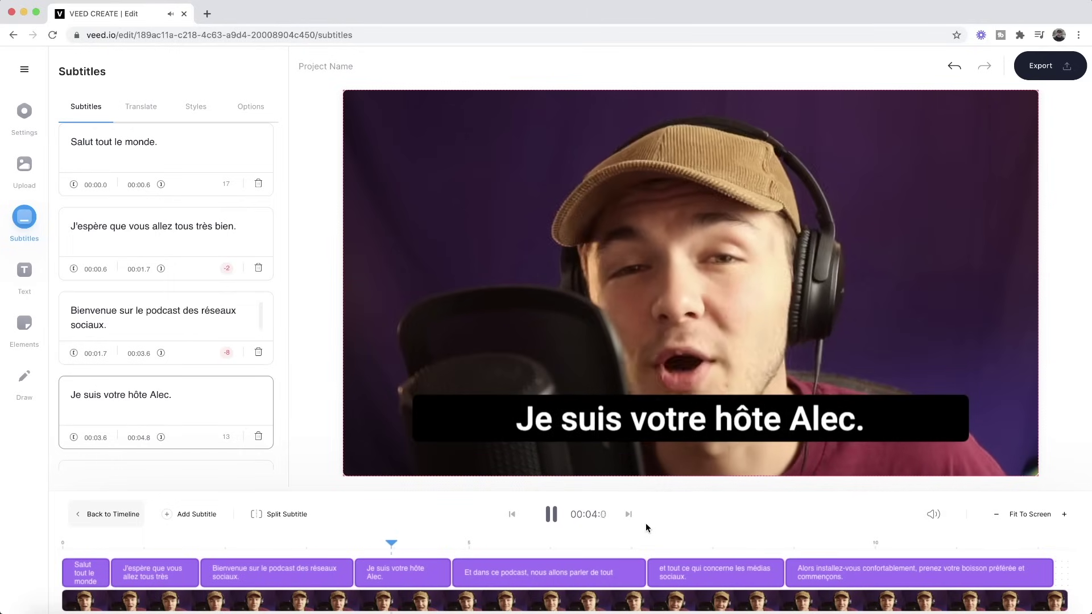
left_click(551, 514)
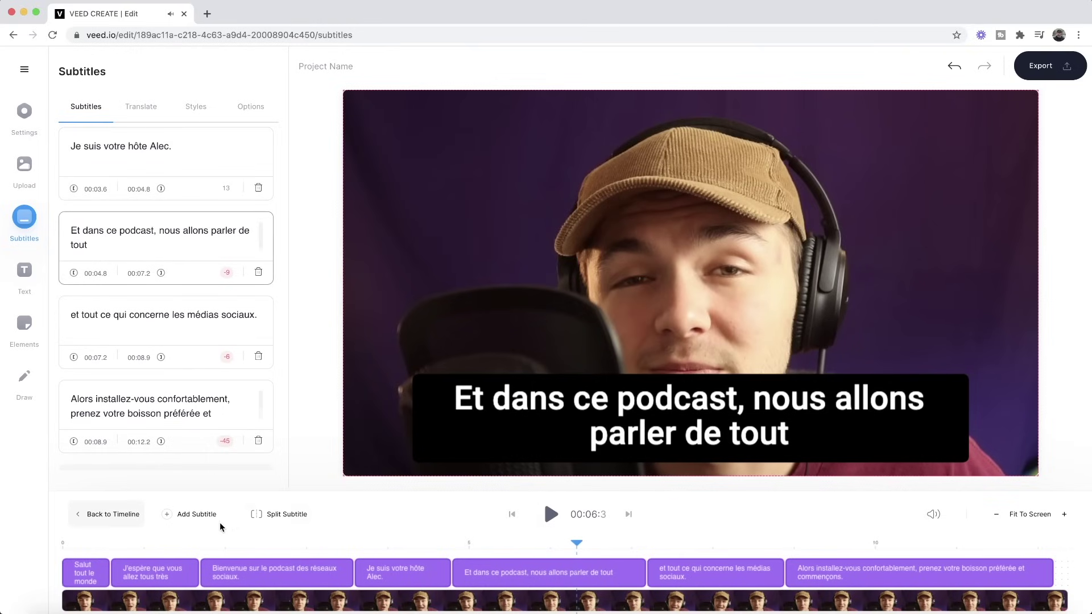
left_click(86, 544)
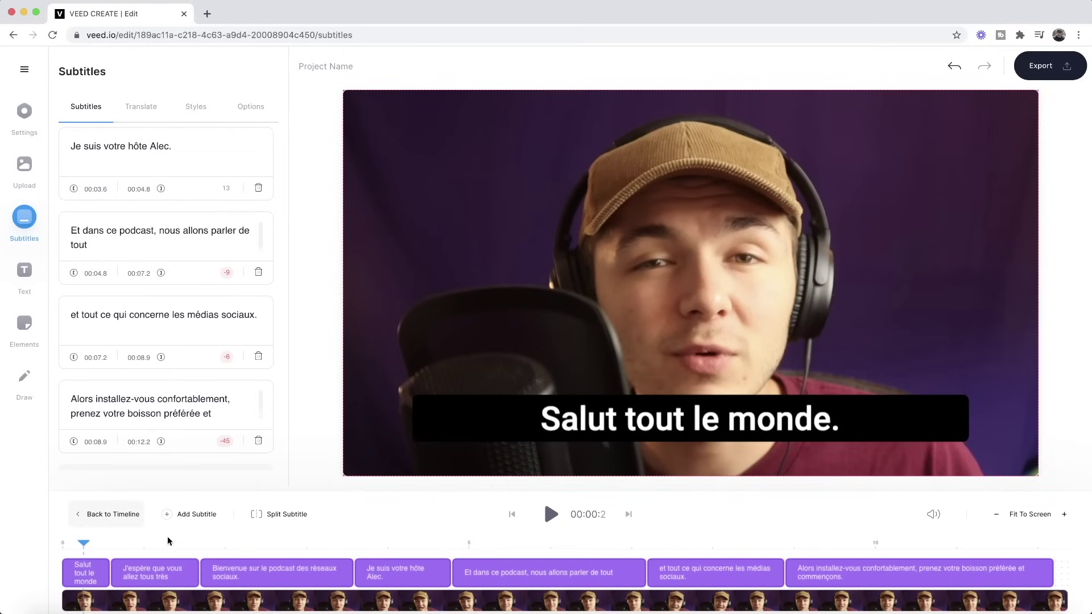
left_click(147, 546)
left_click(257, 546)
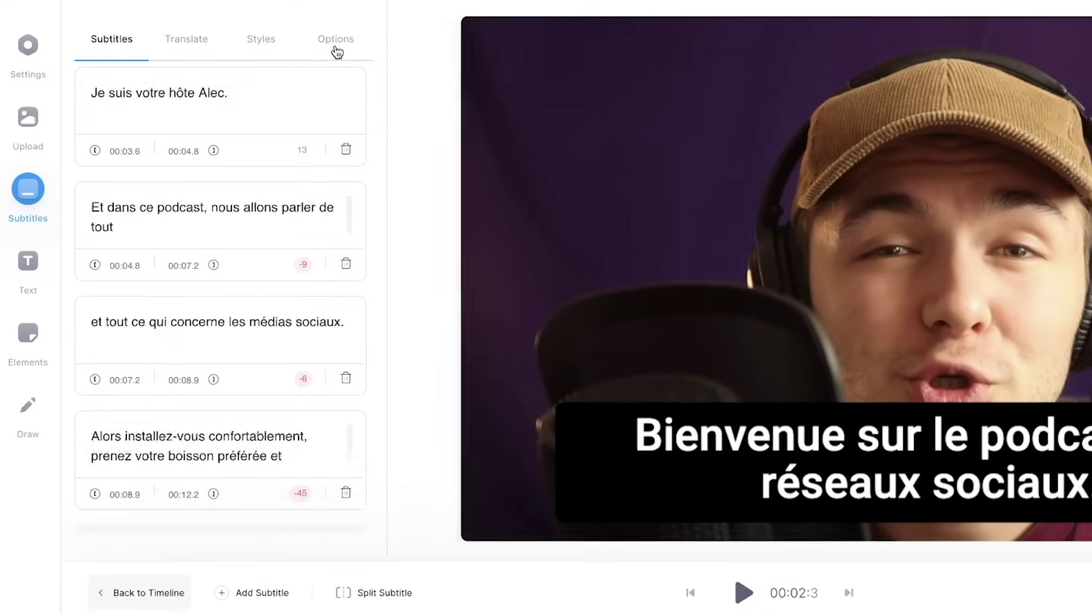
left_click(337, 51)
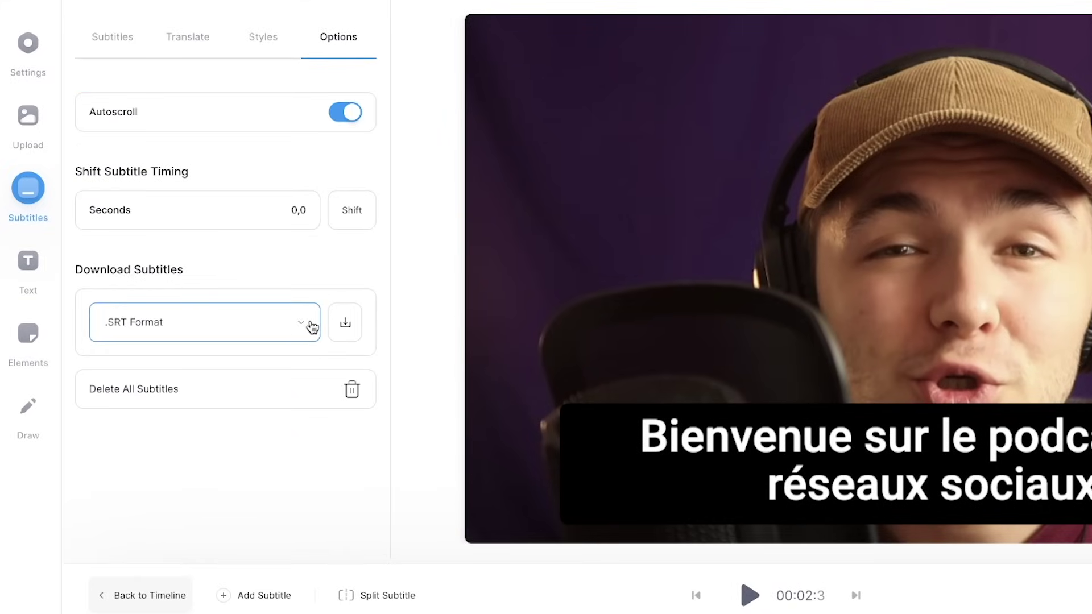
Download the French subtitles in .SRT format and dismiss the download notice
left_click(345, 324)
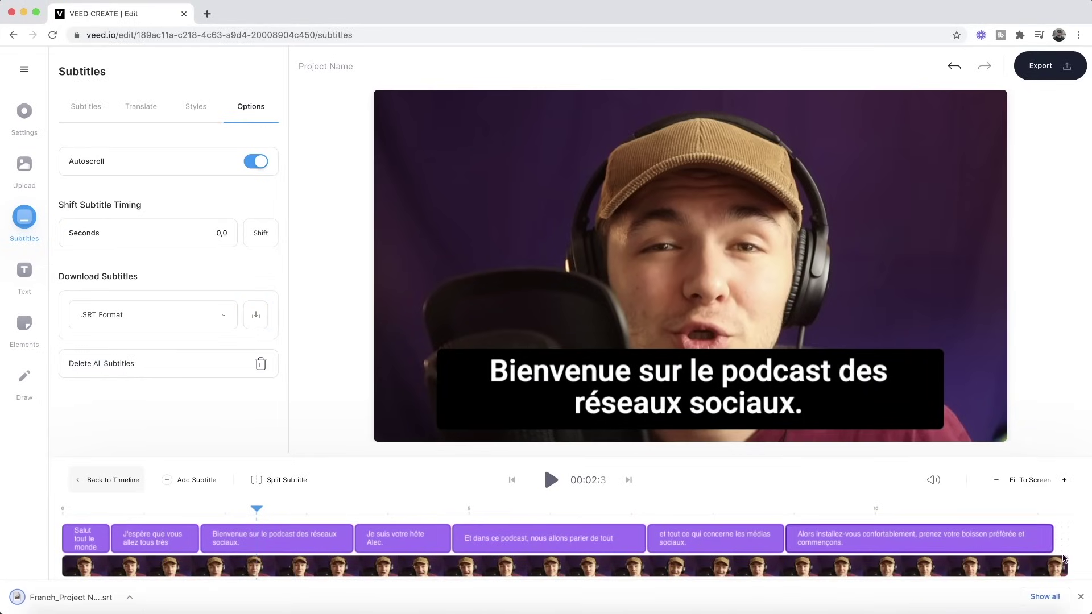
left_click(1080, 598)
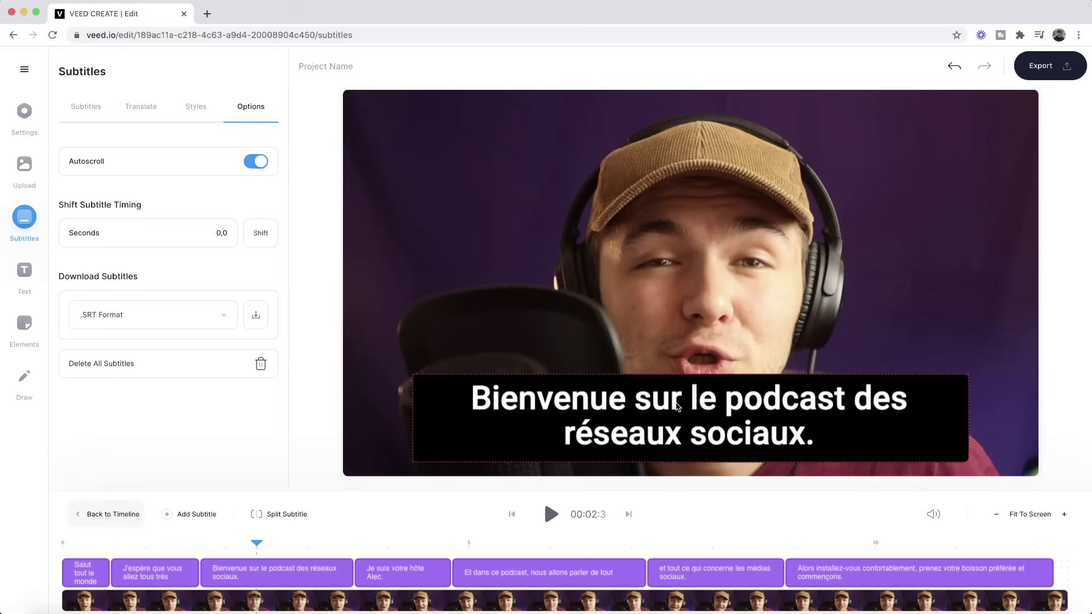
Move the French subtitles slightly higher and apply the Block style preset after trying Drop shadow
left_click(678, 405)
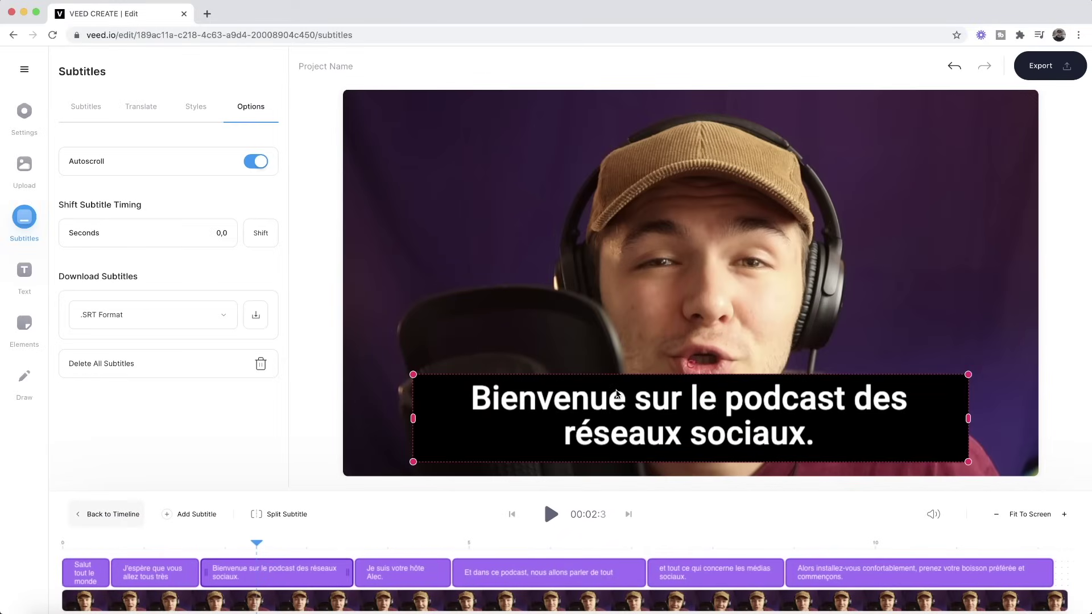
left_click(196, 107)
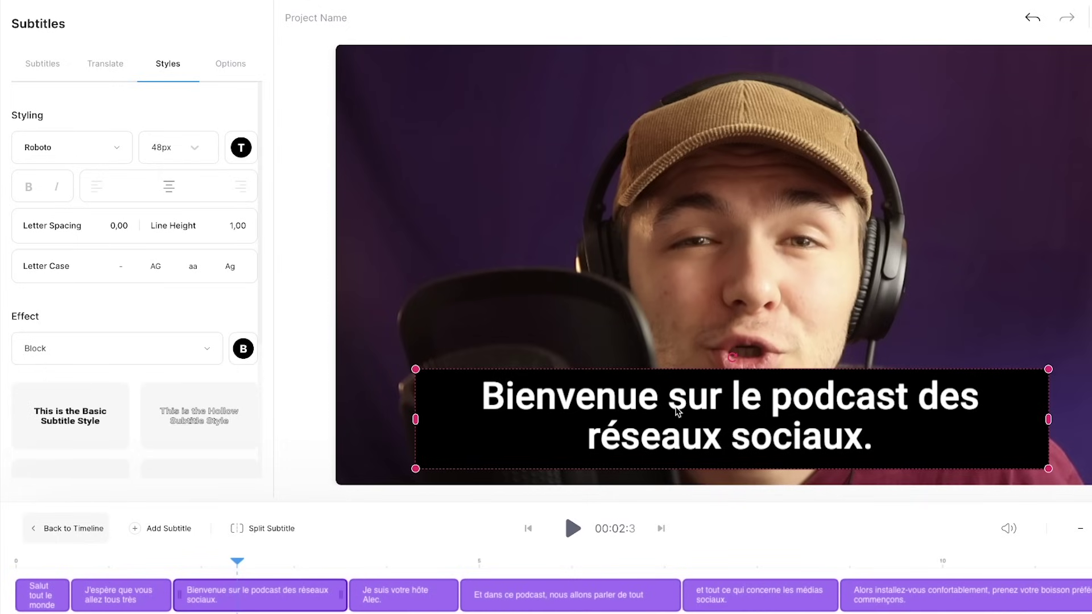
mouse_move(677, 412)
left_mouse_down()
mouse_move(549, 326)
mouse_move(639, 304)
mouse_move(682, 398)
left_mouse_up()
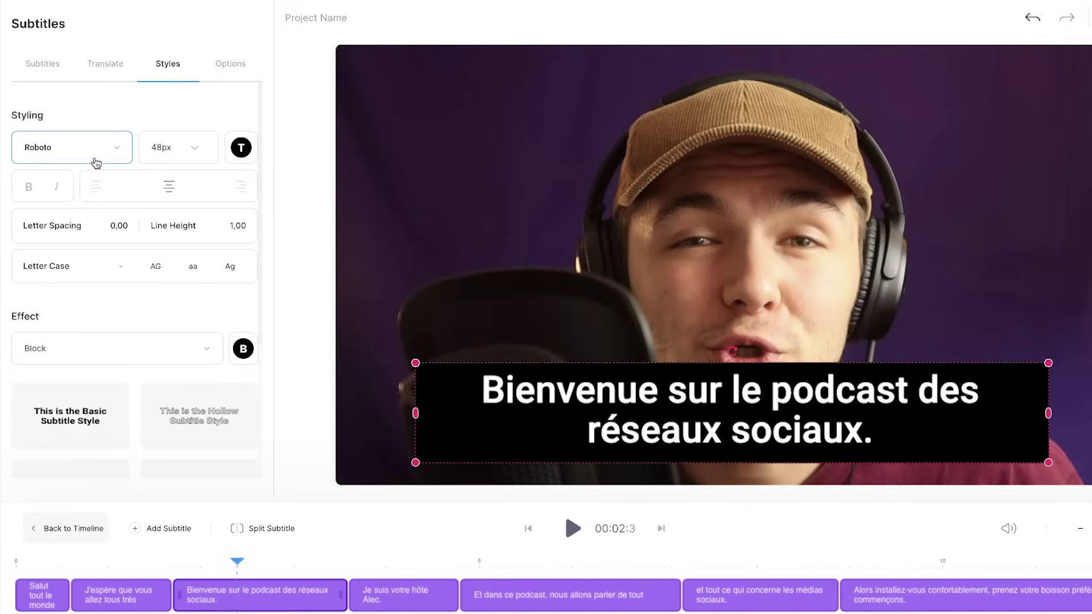
scroll(108, 272, "down", 3)
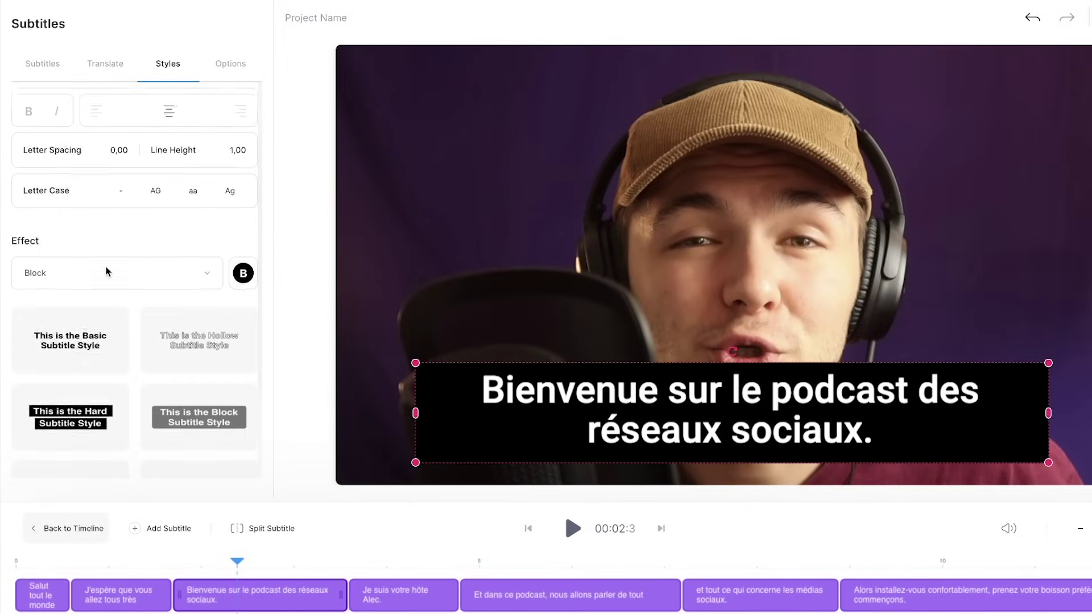
scroll(165, 458, "down", 1)
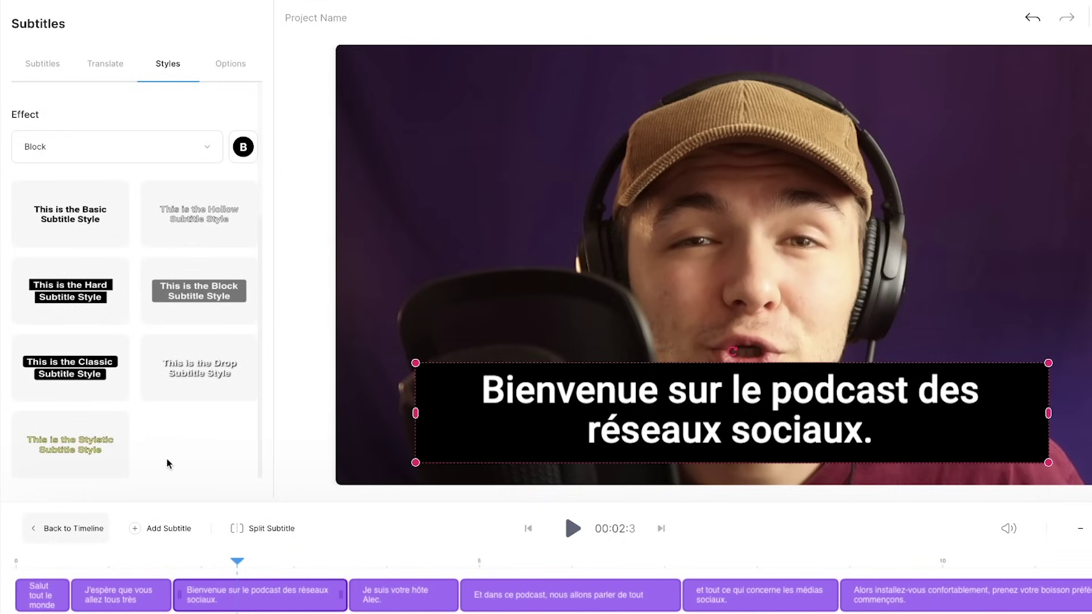
left_click(196, 377)
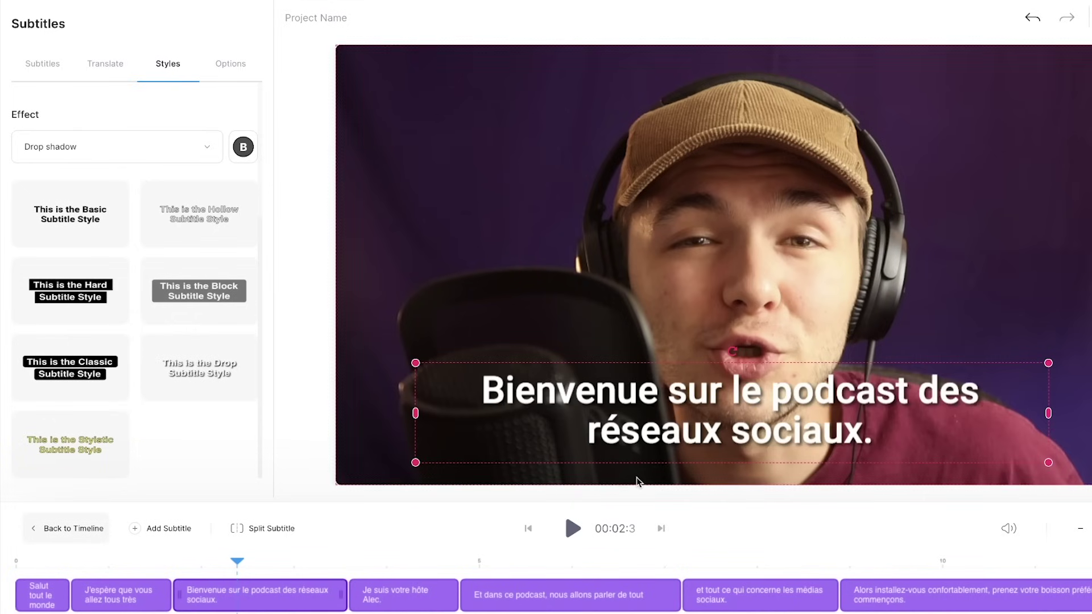
scroll(148, 341, "up", 1)
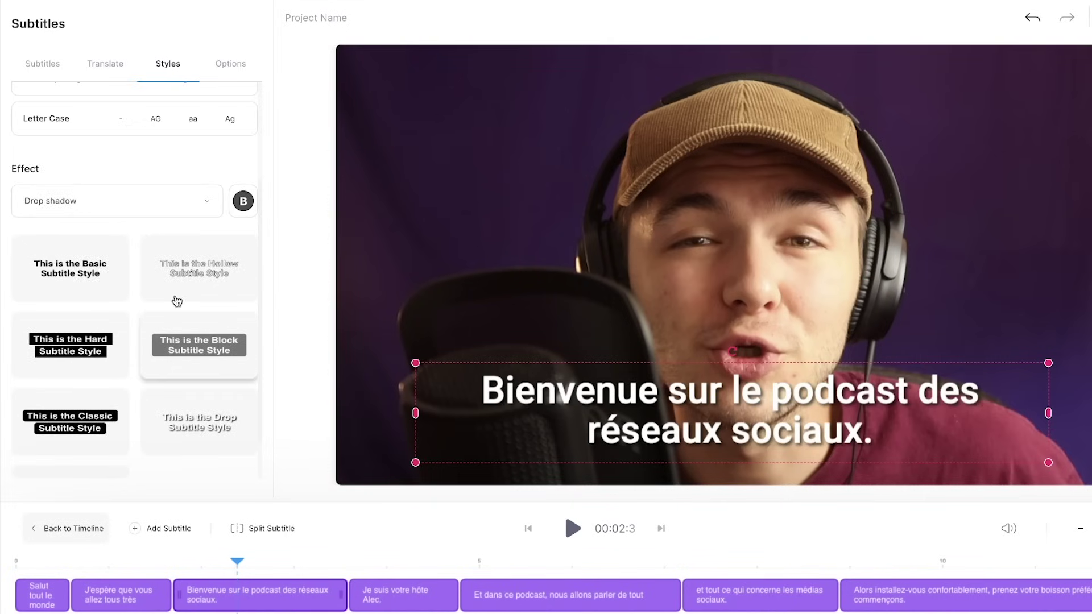
left_click(183, 349)
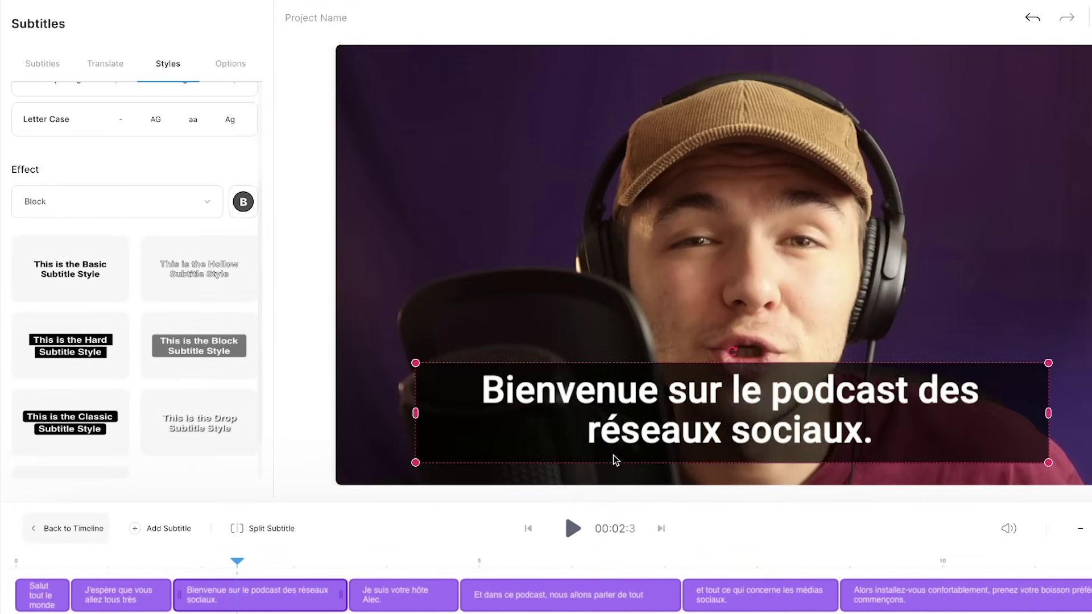
scroll(230, 256, "up", 3)
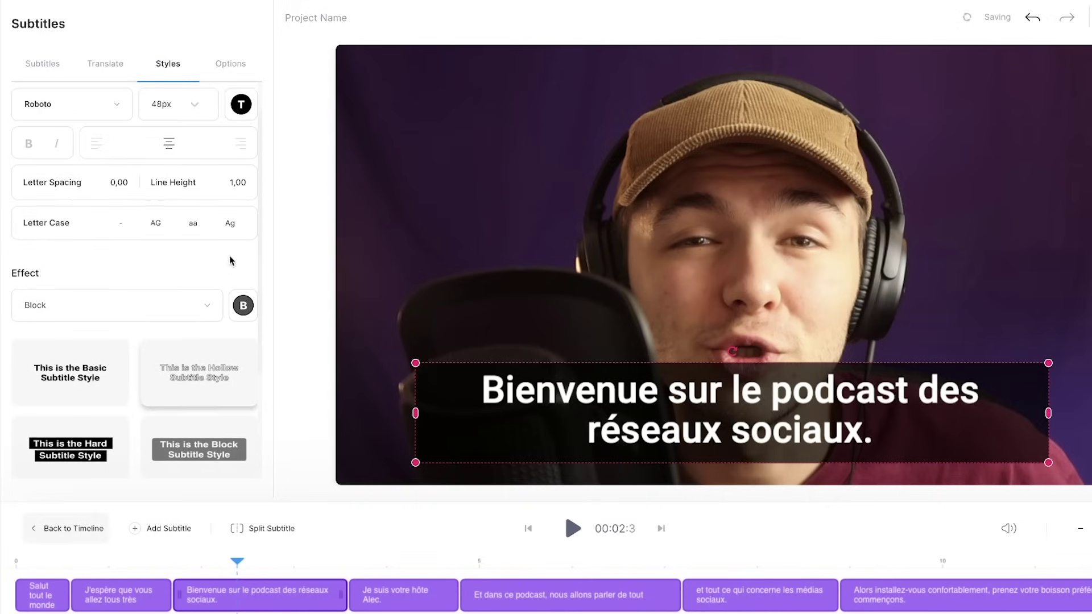
Set the subtitle font size to 30px, drag the captions lower, and preview playback
left_click(196, 151)
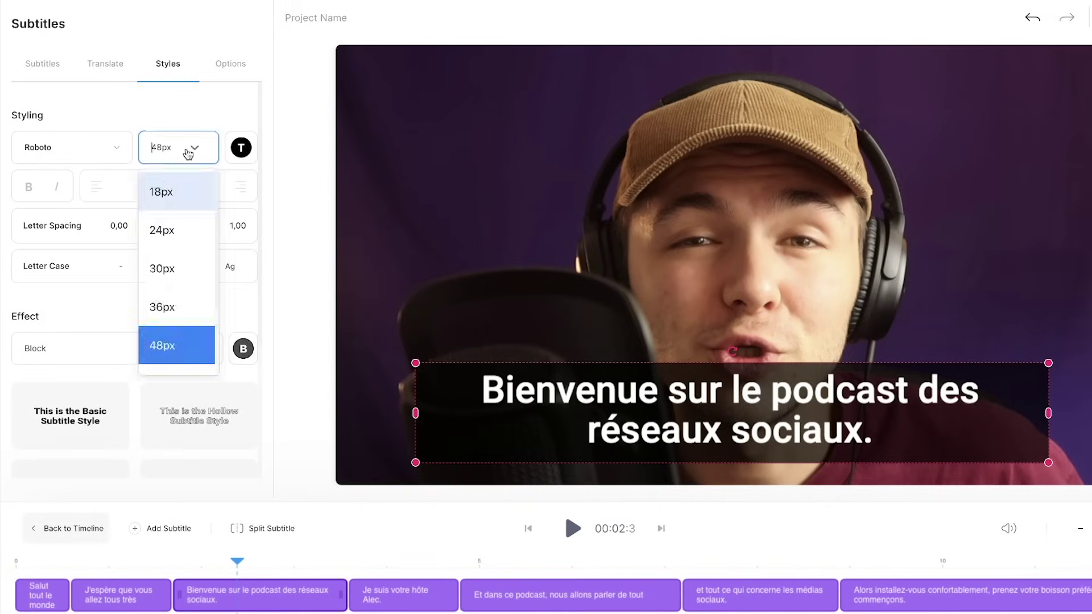
left_click(181, 268)
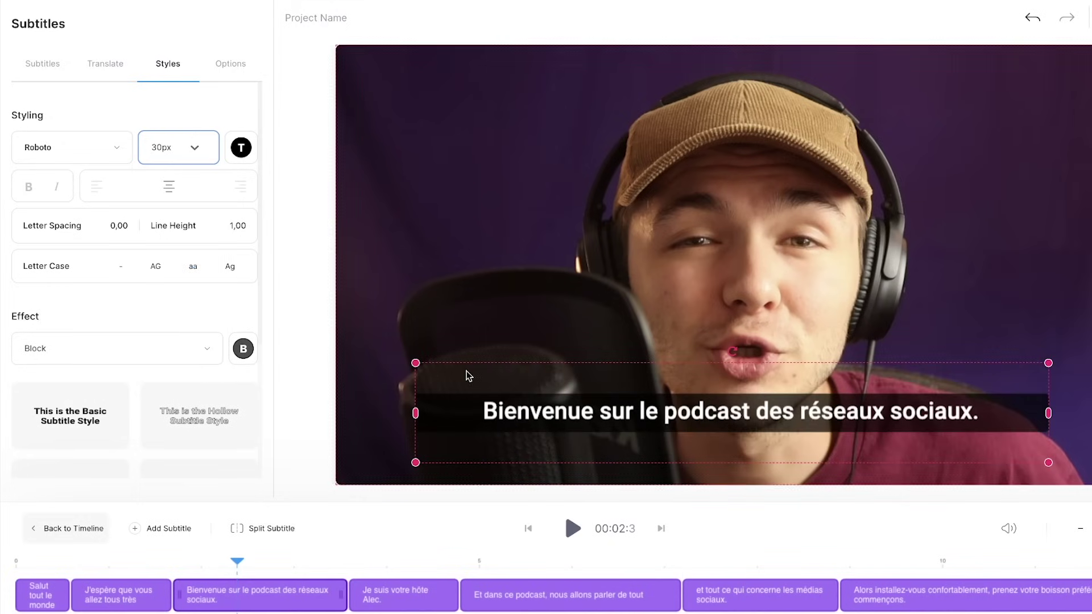
left_click_drag(685, 421, 685, 452)
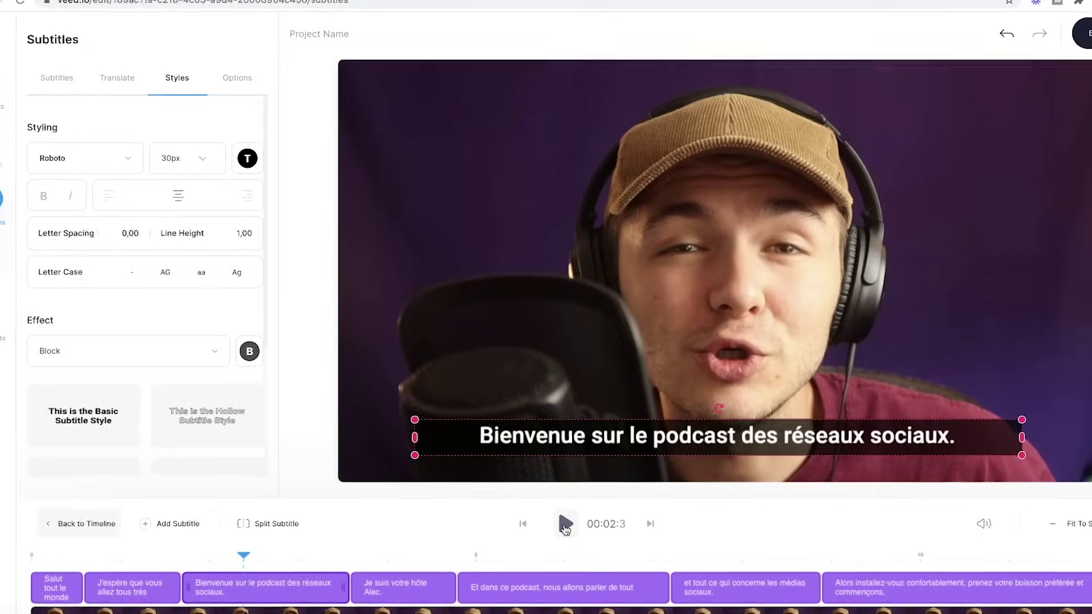
left_click(565, 526)
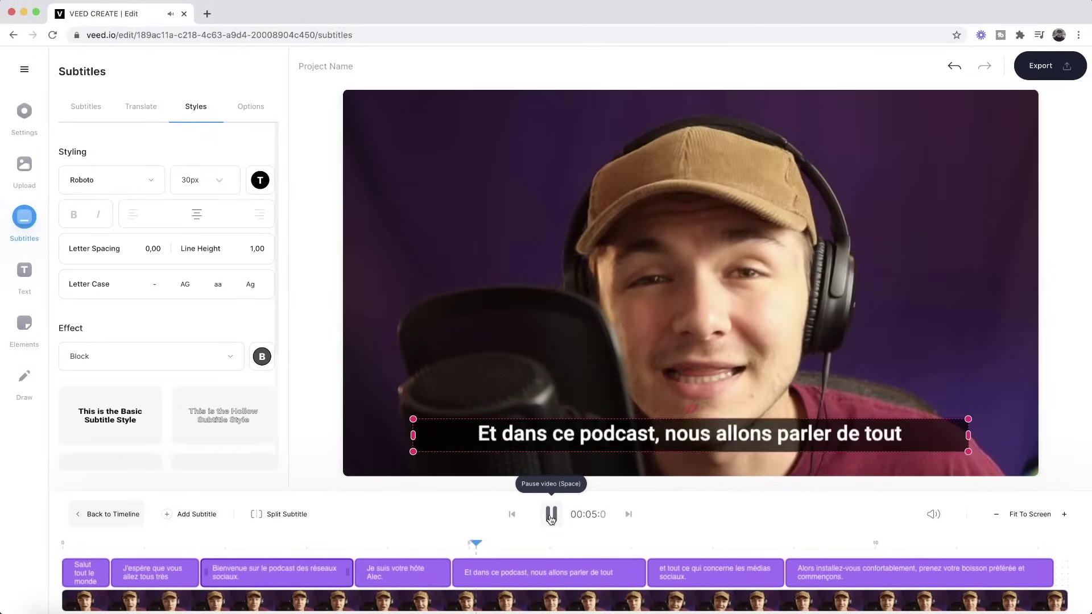
left_click(551, 515)
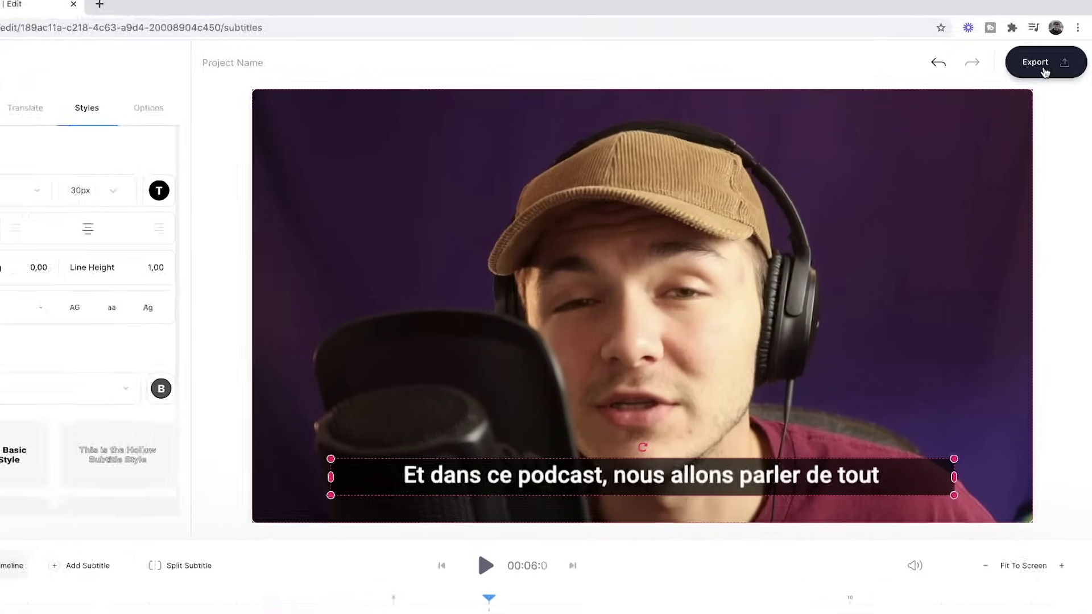
Export the French-subtitled podcast video and start its HD render
left_click(1048, 67)
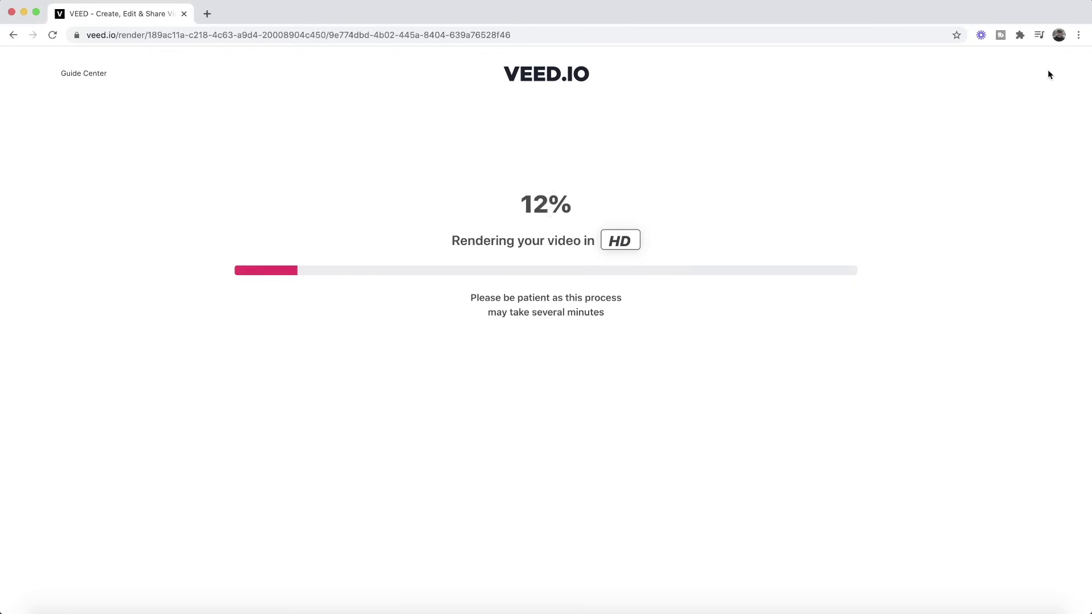